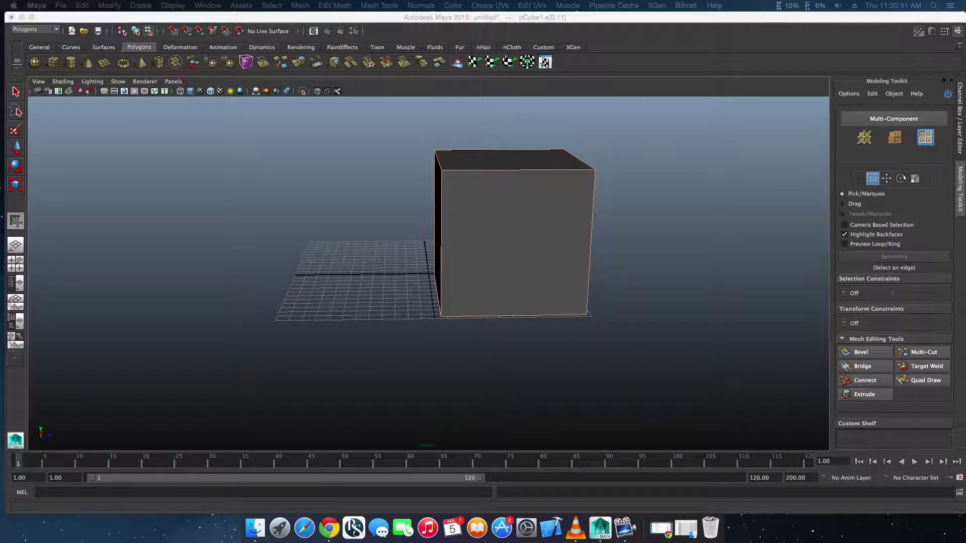
Orbit the view and delete the existing cube from the scene.
alt+drag(702, 196, 666, 241)
key(Delete)
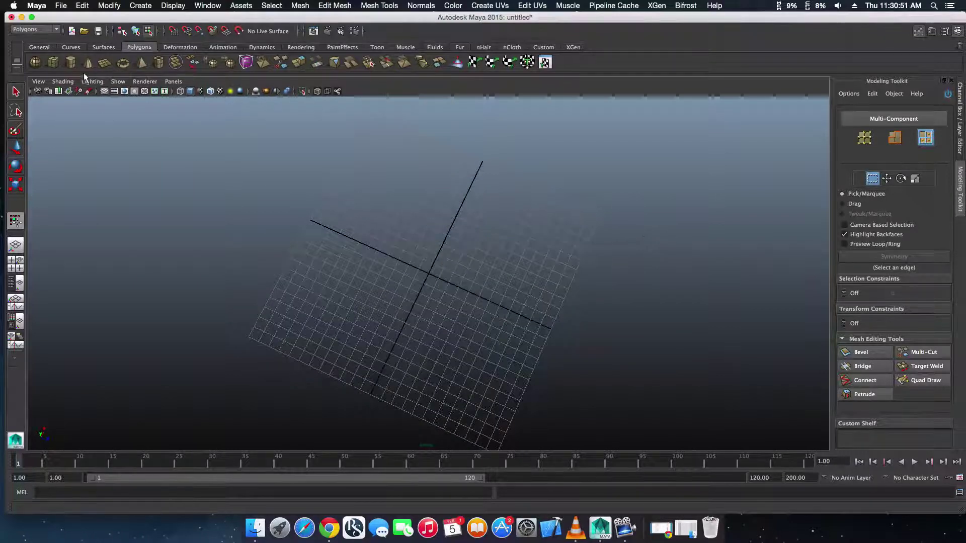
Draw a new polygon cube, pCube2, on the grid at the origin, undoing a trial top-face tweak.
click(53, 64)
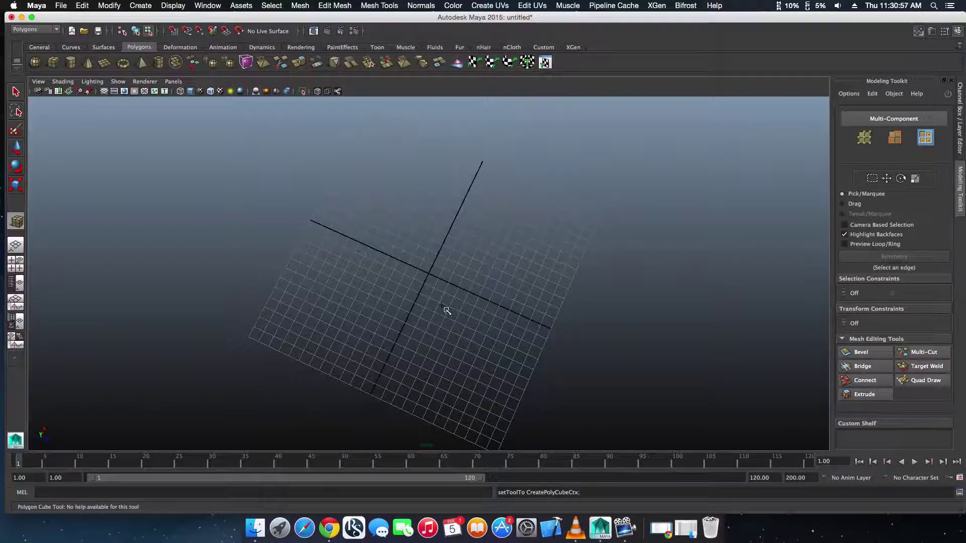
drag(431, 282, 482, 343)
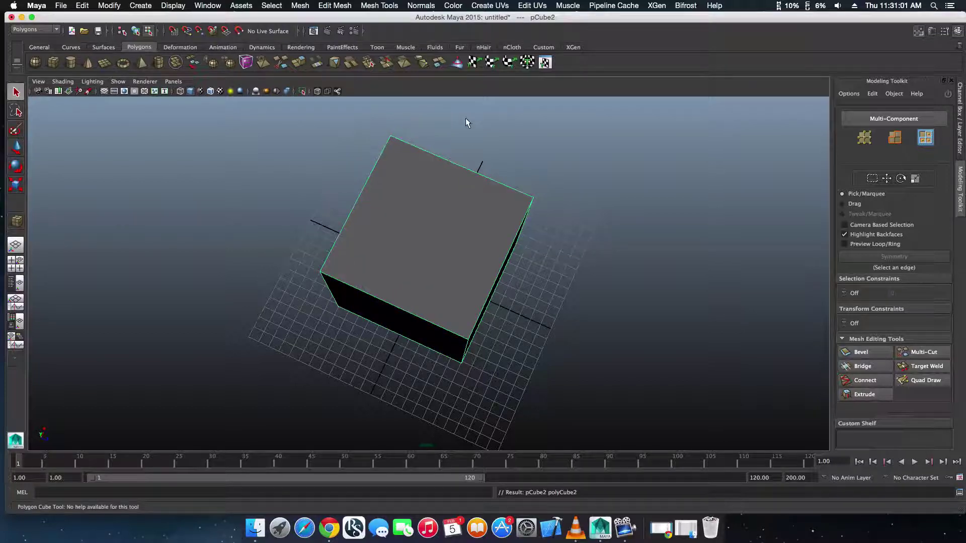
click(884, 179)
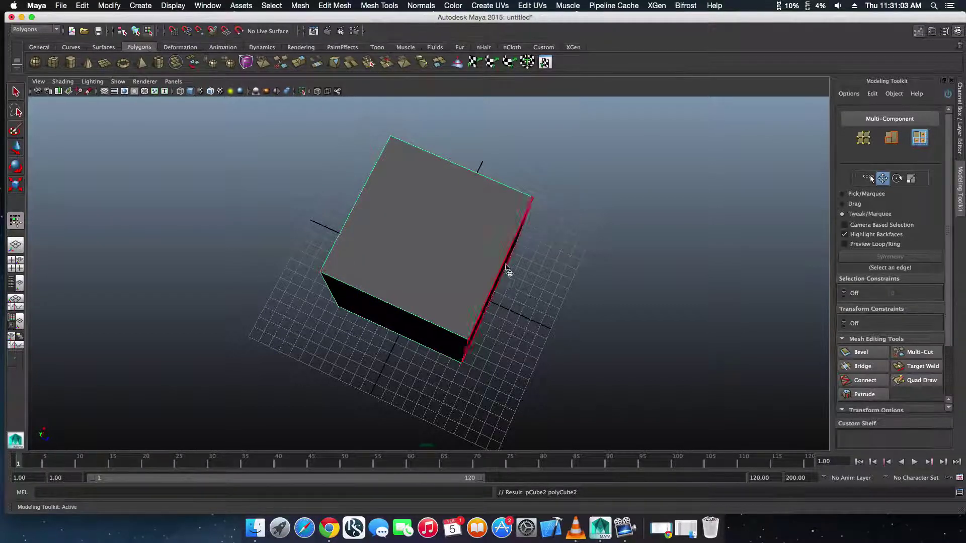
mouse_move(466, 267)
mouse_down()
mouse_move(474, 256)
mouse_move(462, 247)
mouse_move(551, 91)
mouse_move(388, 247)
mouse_up()
key(z)
key(z)
key(z)
key(z)
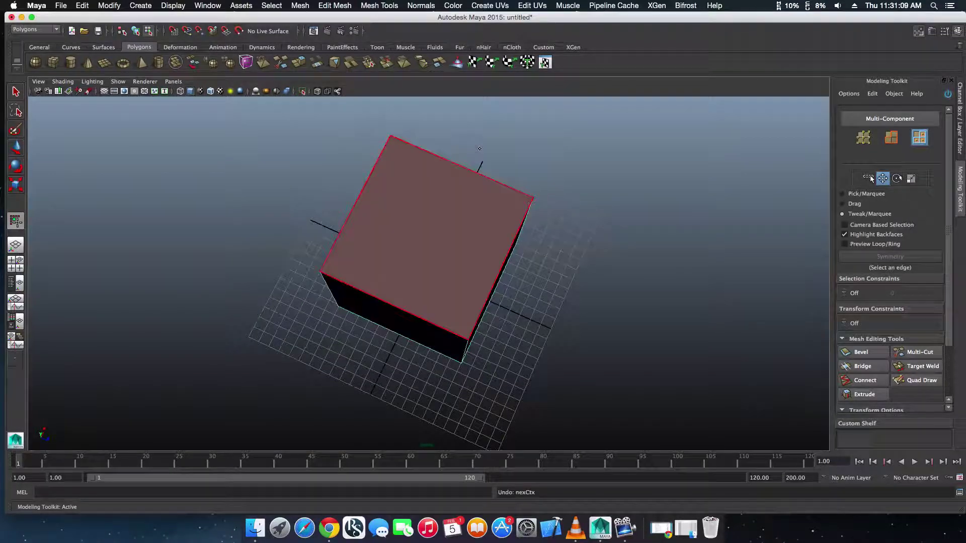
alt+drag(632, 239, 662, 236)
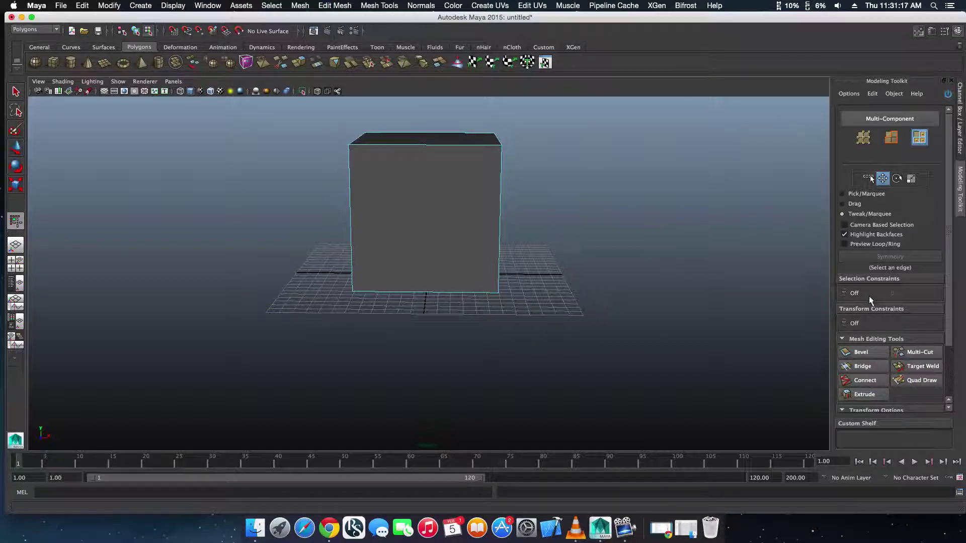
With Multi-Cut, insert edge loops near the cube's bottom, right and top edges to frame each face.
click(916, 352)
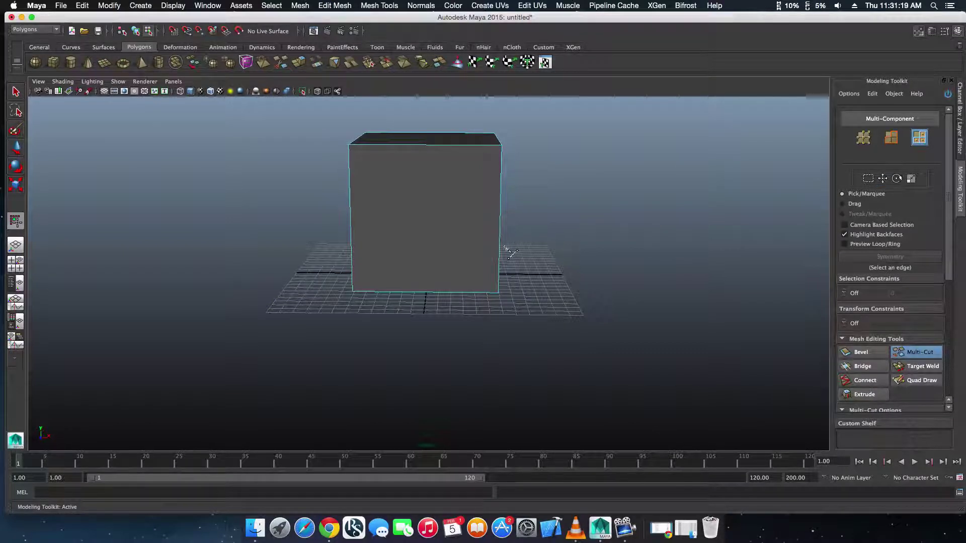
click(352, 292)
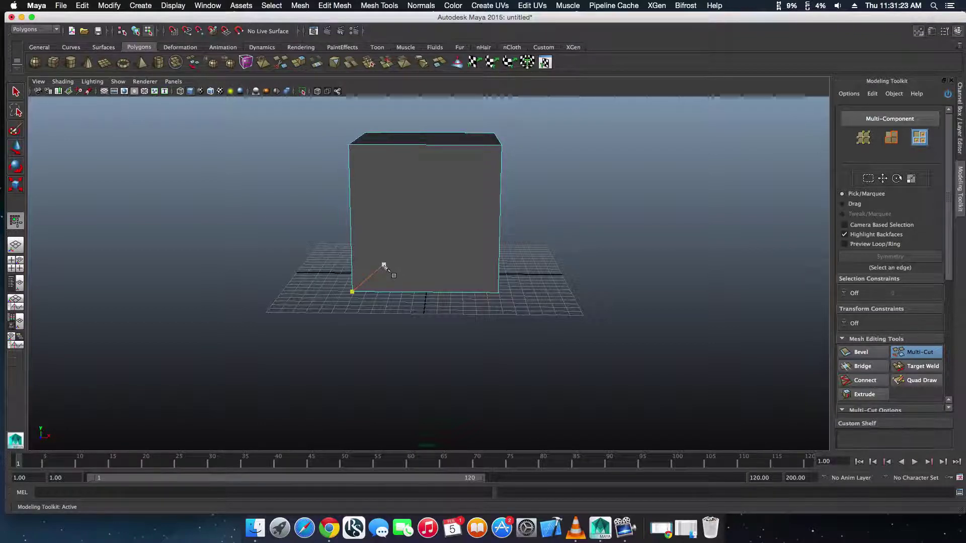
key(BackSpace)
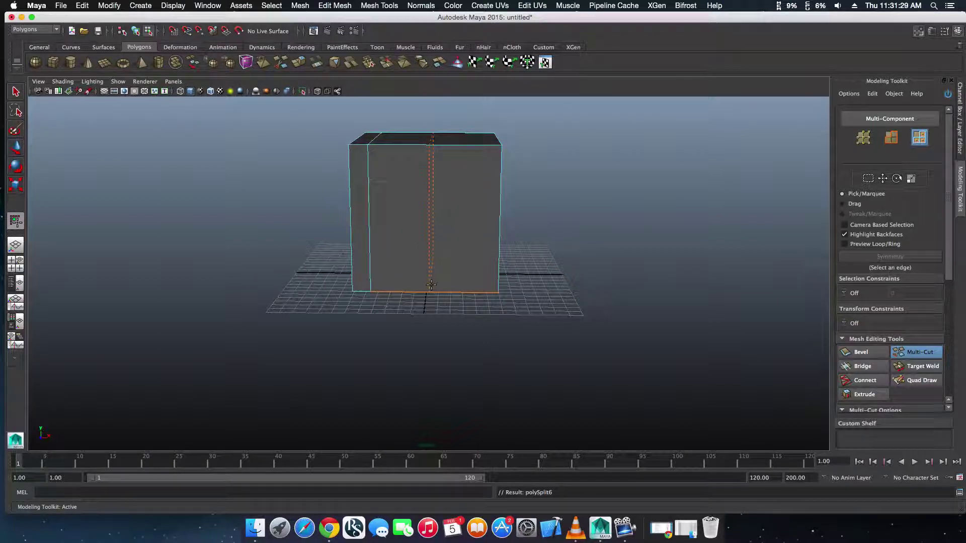
ctrl+click(490, 279)
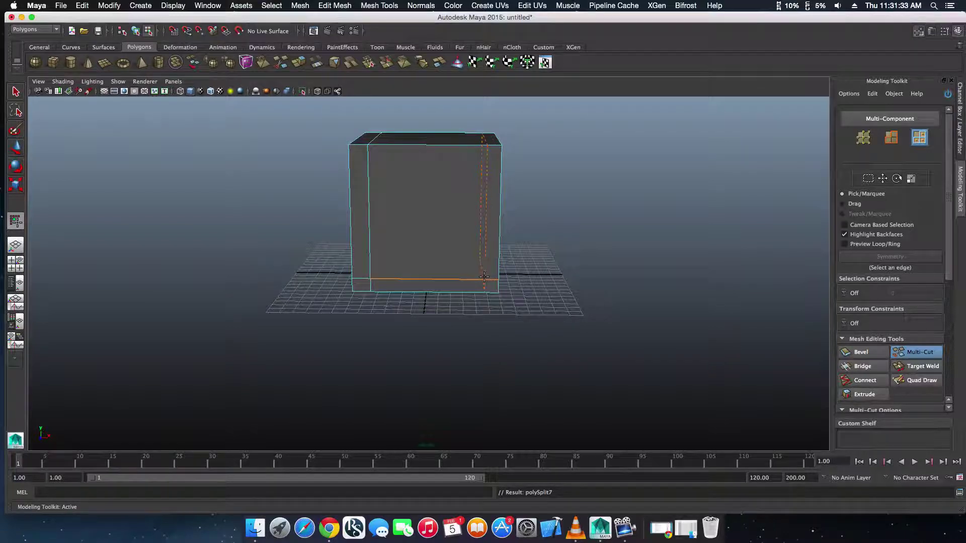
ctrl+click(483, 276)
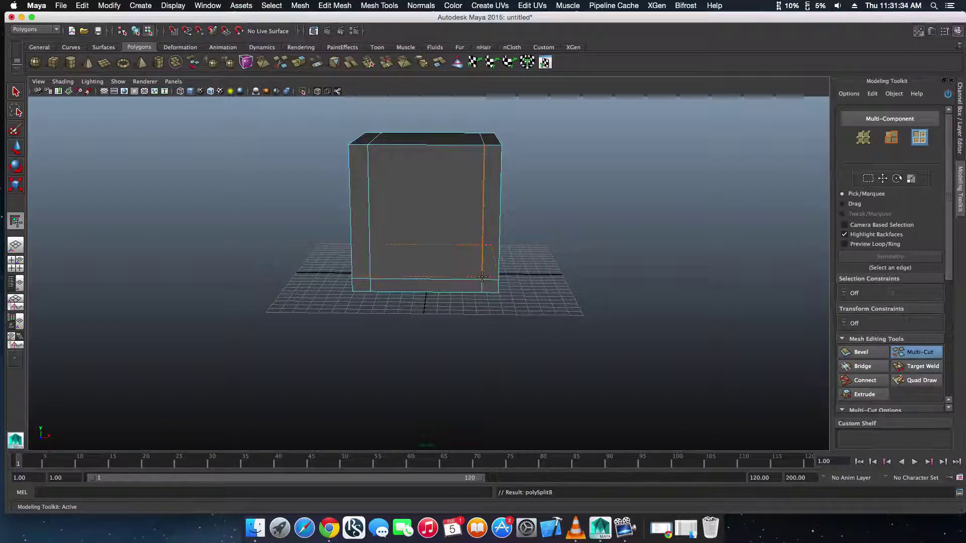
ctrl+click(465, 169)
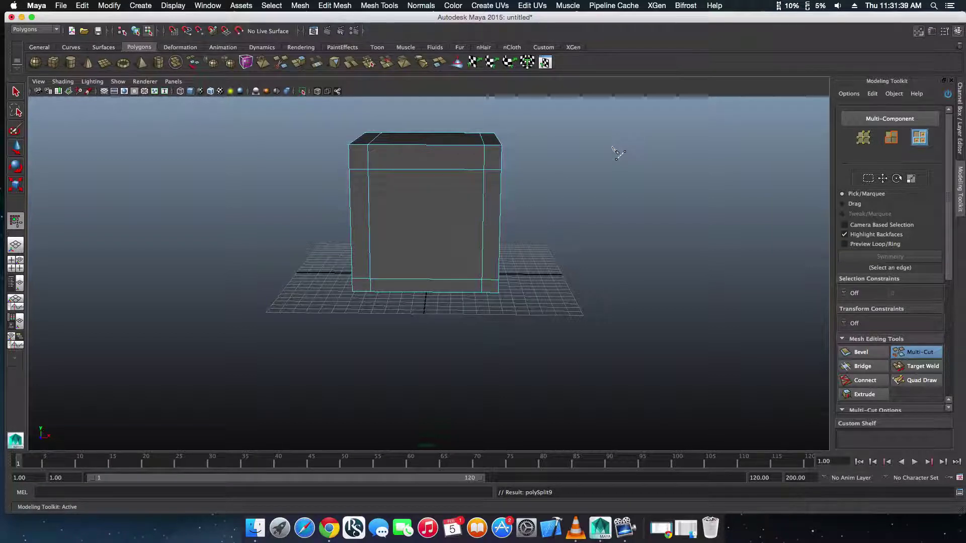
key(ctrl+z)
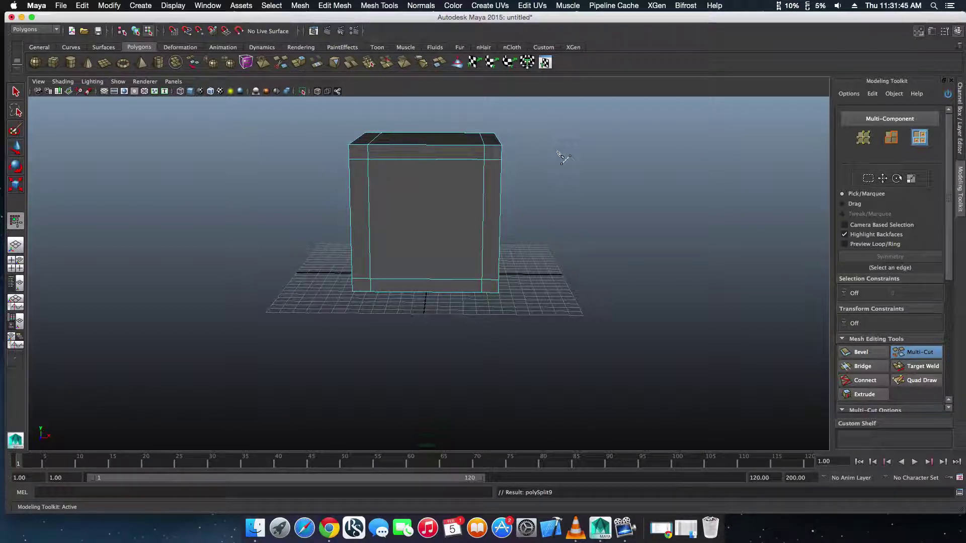
alt+drag(606, 196, 464, 201)
click(352, 275)
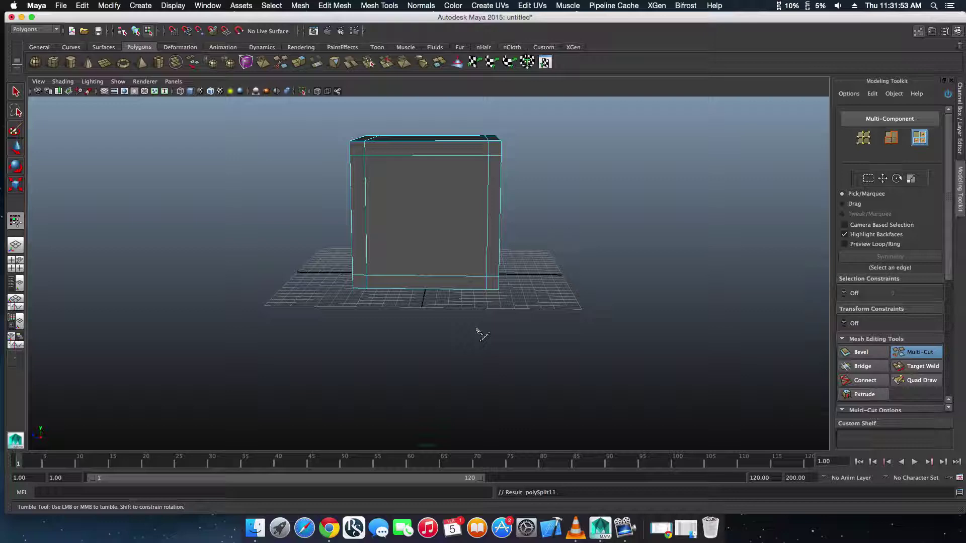
alt+drag(669, 249, 576, 252)
Cut a diagonal edge across the front inner panel from its bottom edge to its right edge.
click(377, 277)
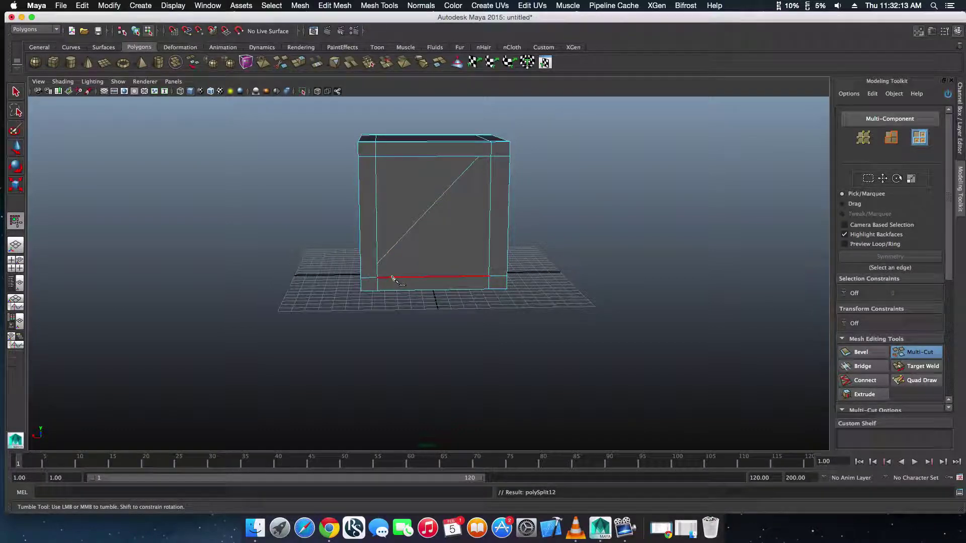
click(385, 278)
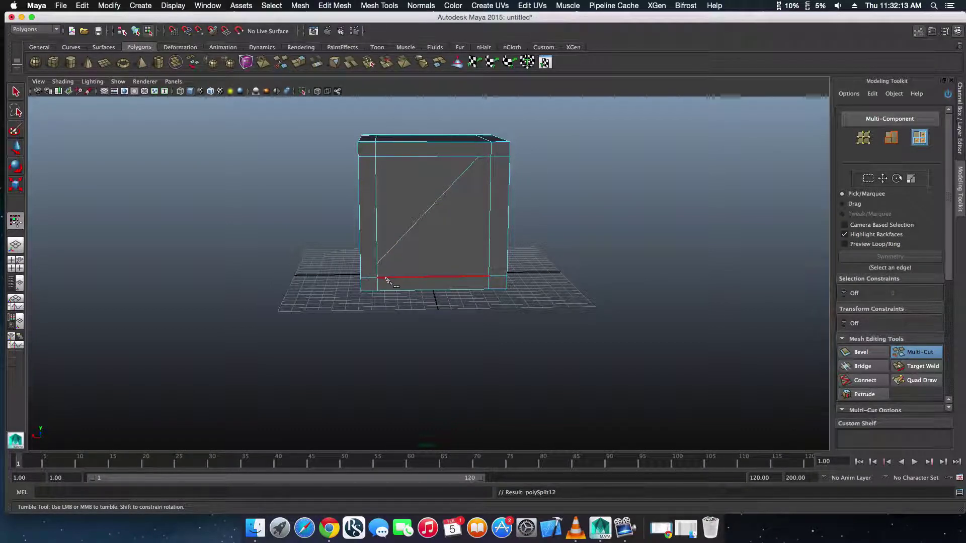
click(490, 174)
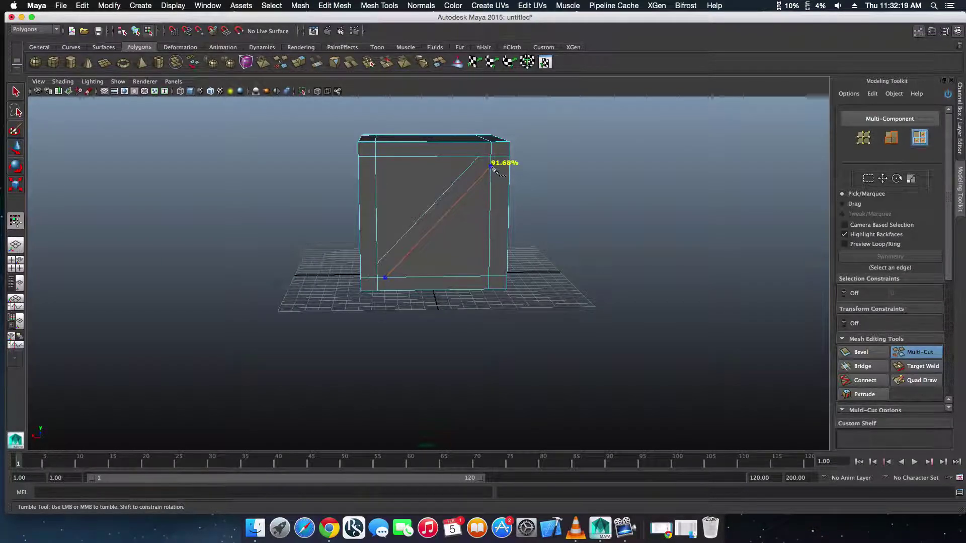
key(Return)
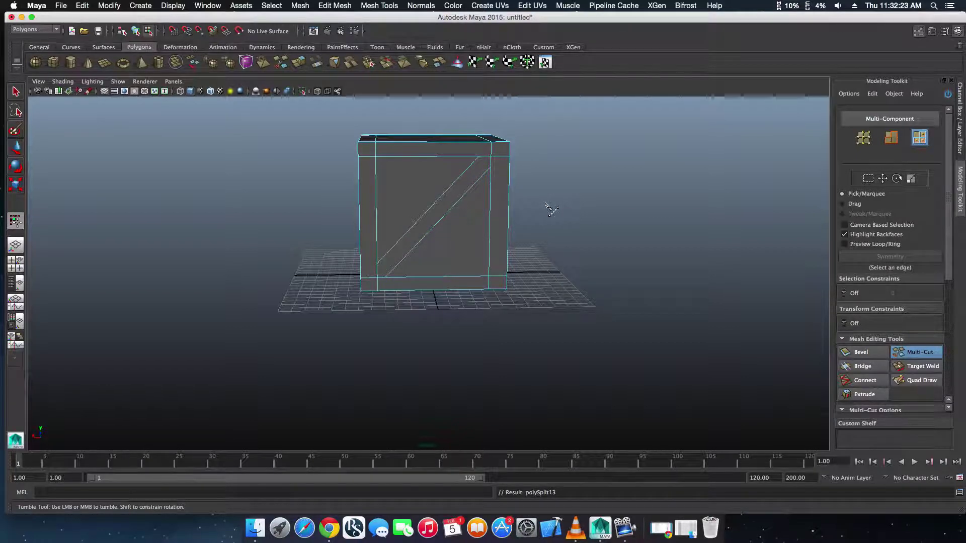
Cut two parallel diagonal edges across the next side face's inner panel.
alt+drag(582, 206, 478, 204)
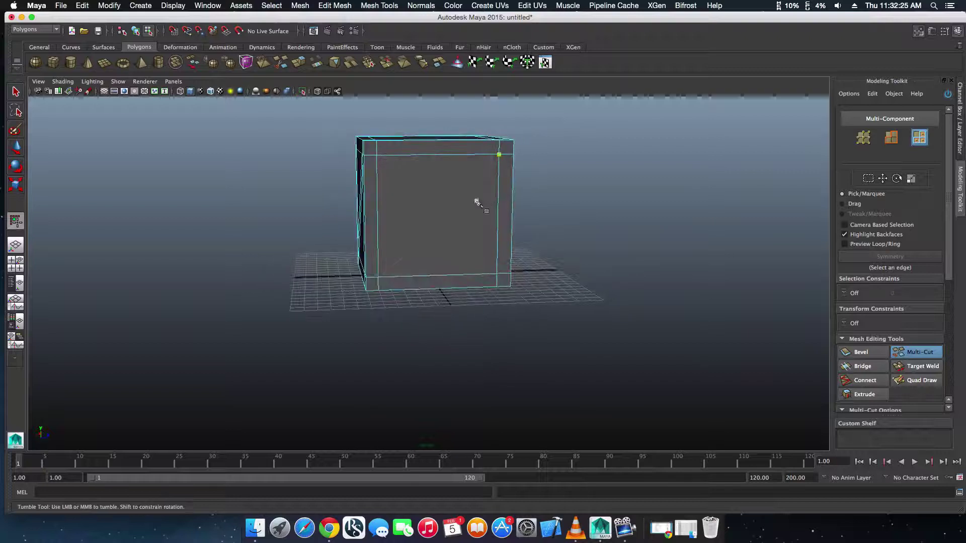
click(378, 264)
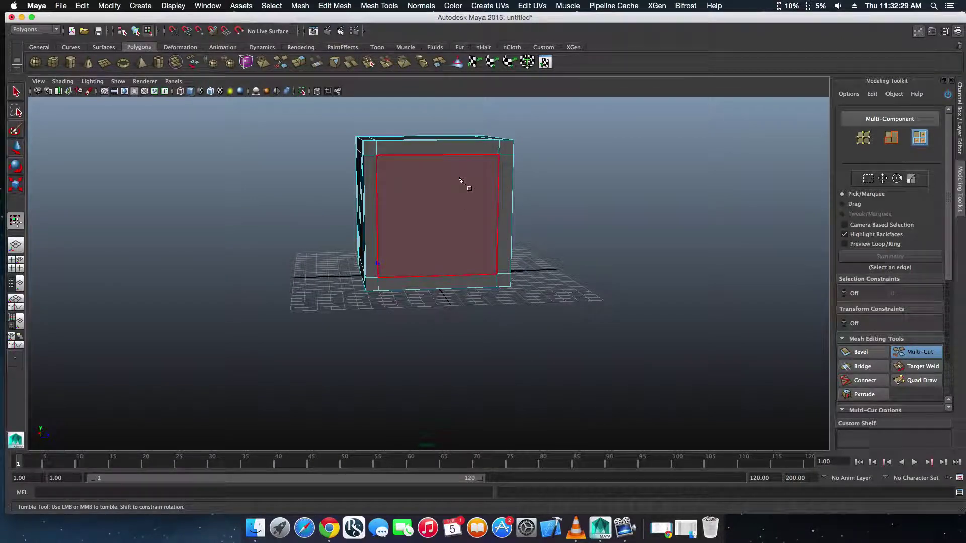
click(487, 155)
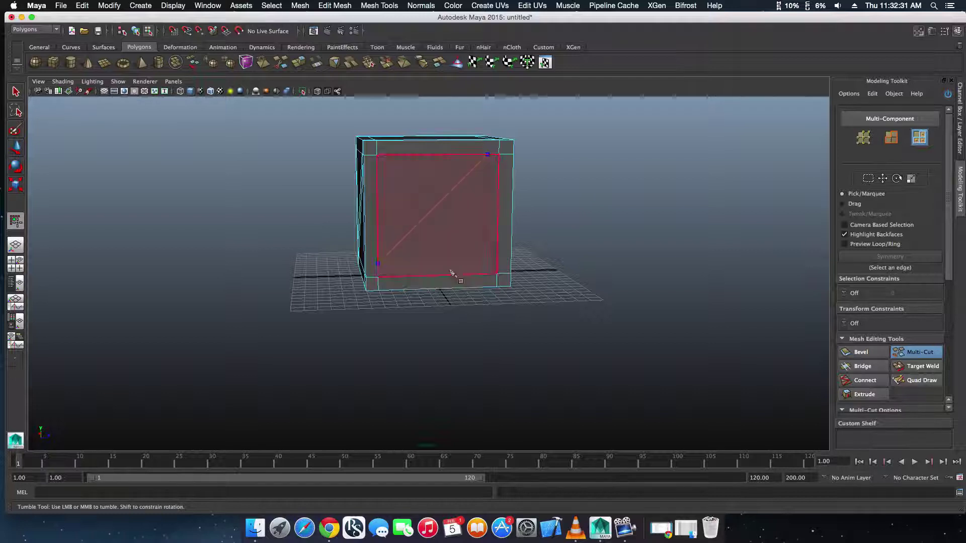
key(Return)
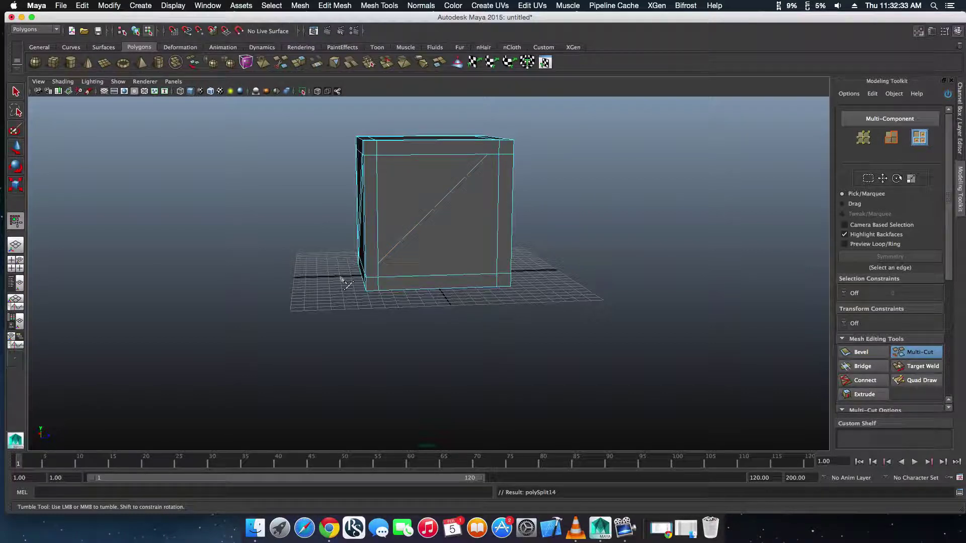
click(386, 276)
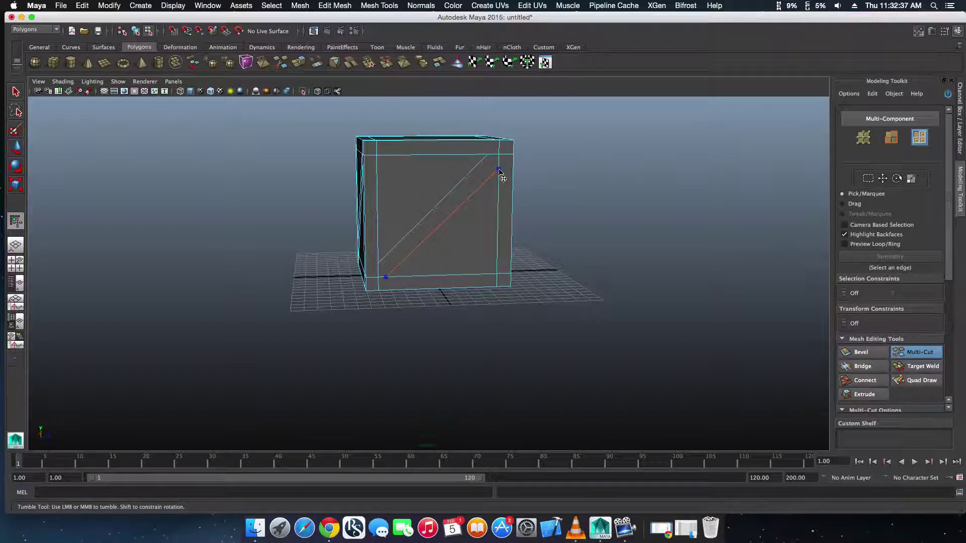
click(498, 170)
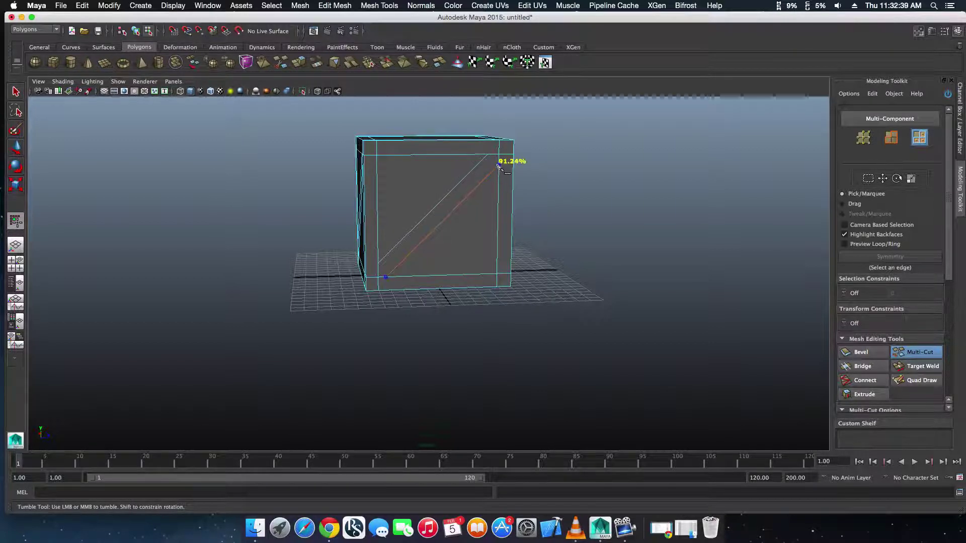
Cut a pair of parallel diagonals across another side face's inner panel.
alt+drag(500, 169, 518, 236)
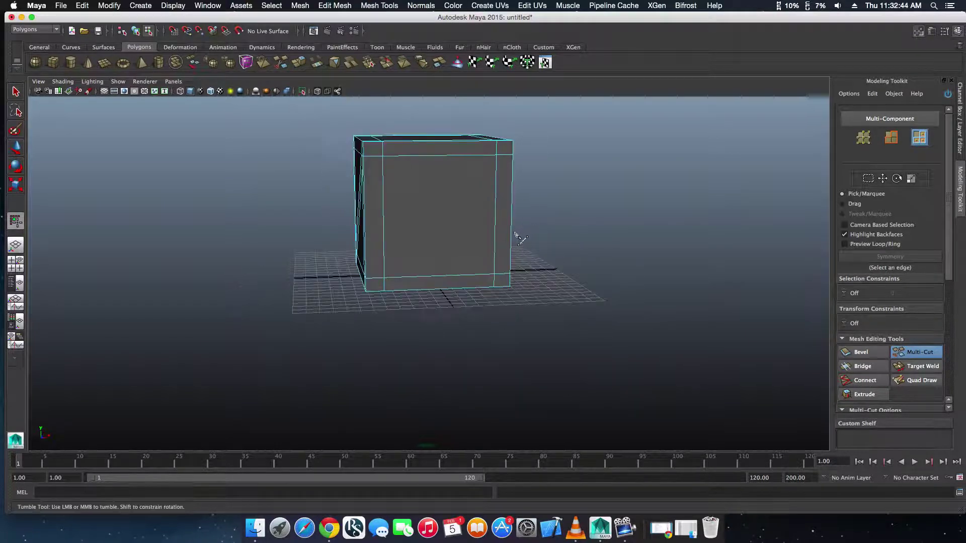
click(385, 263)
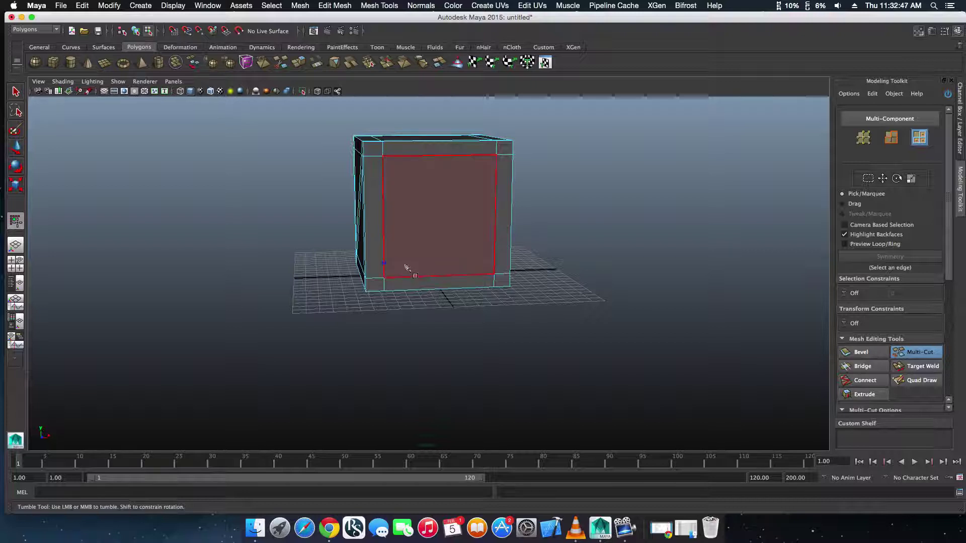
click(486, 154)
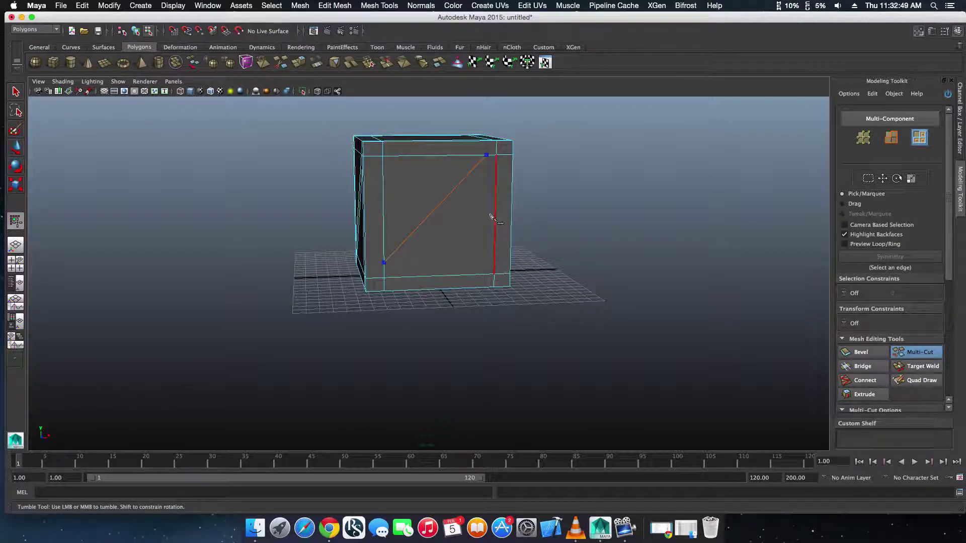
click(391, 277)
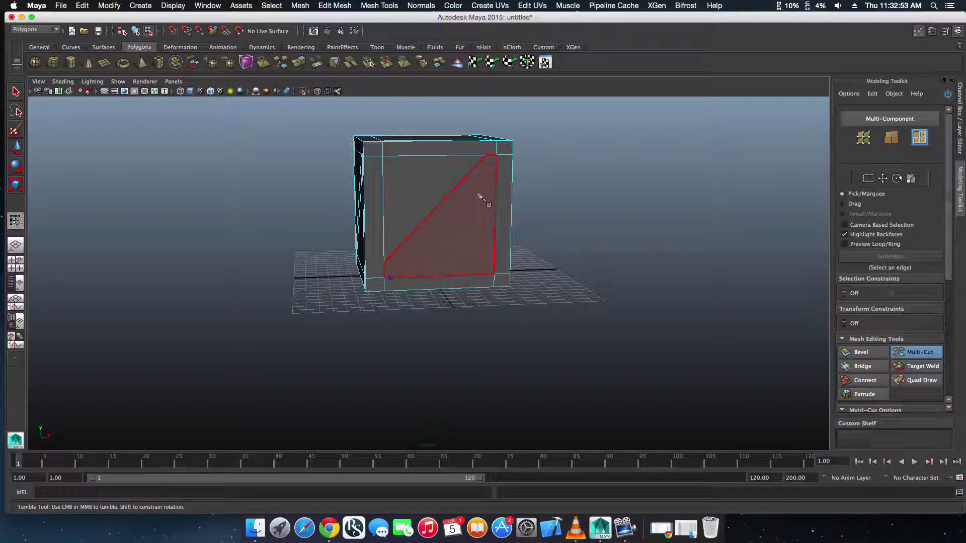
click(496, 166)
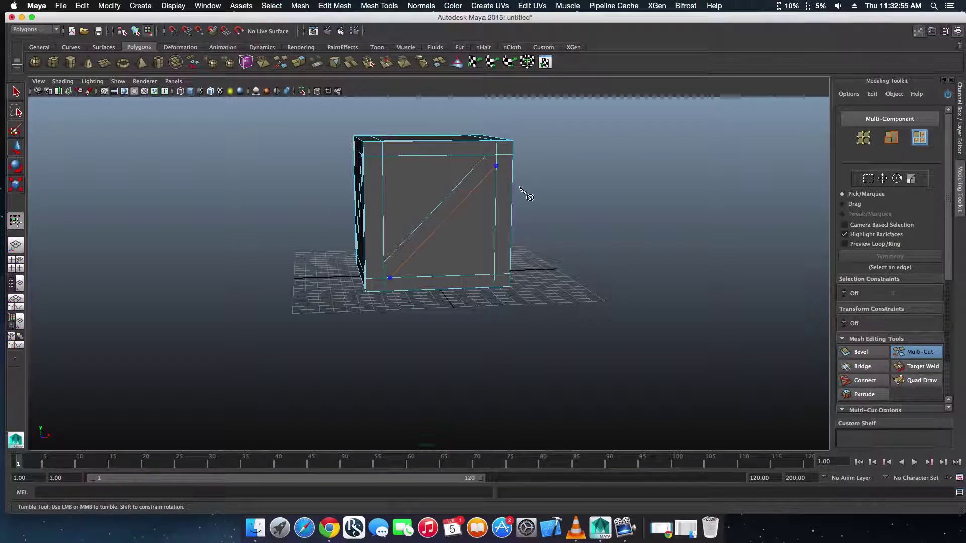
Cut two parallel diagonal brace edges across the top face's inner panel.
alt+drag(488, 183, 382, 186)
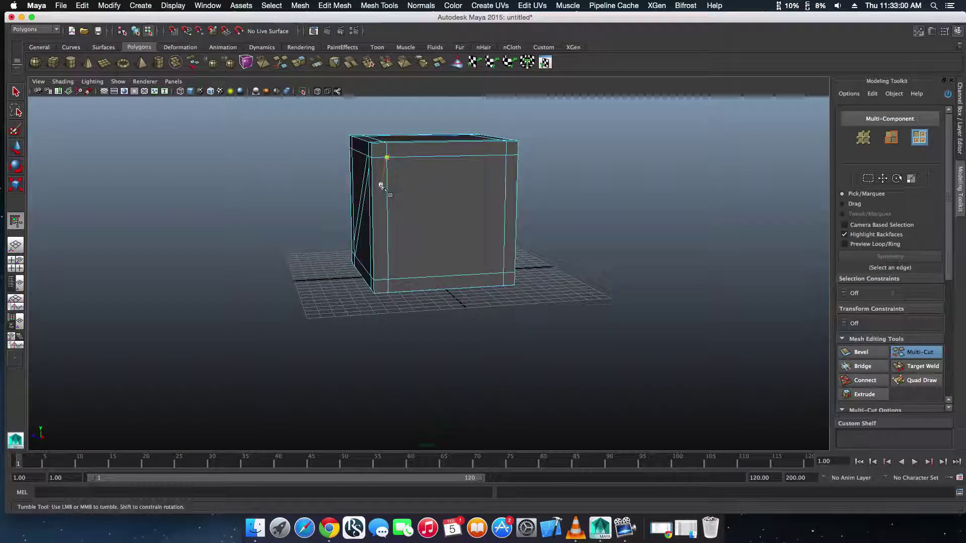
click(387, 264)
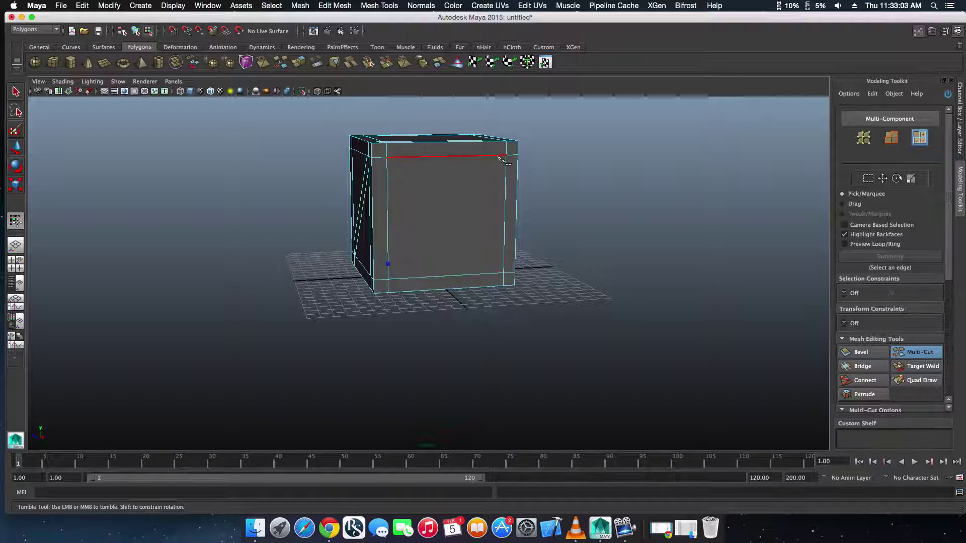
click(498, 157)
key(Return)
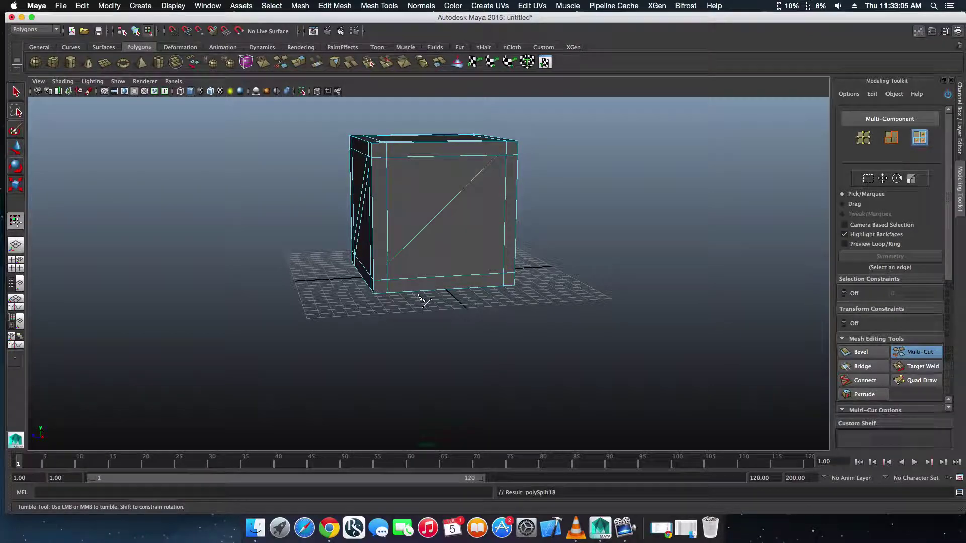
click(393, 279)
click(505, 165)
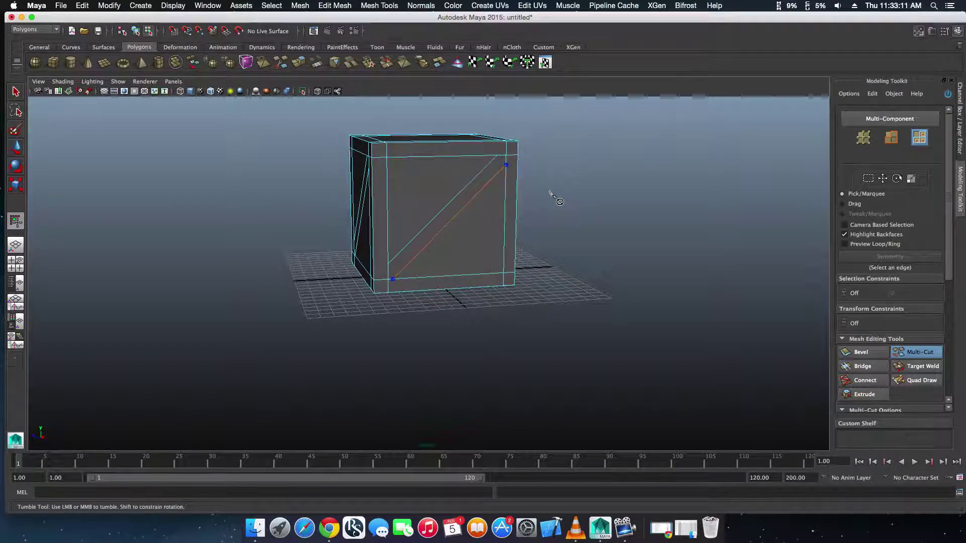
key(Return)
alt+drag(565, 198, 432, 264)
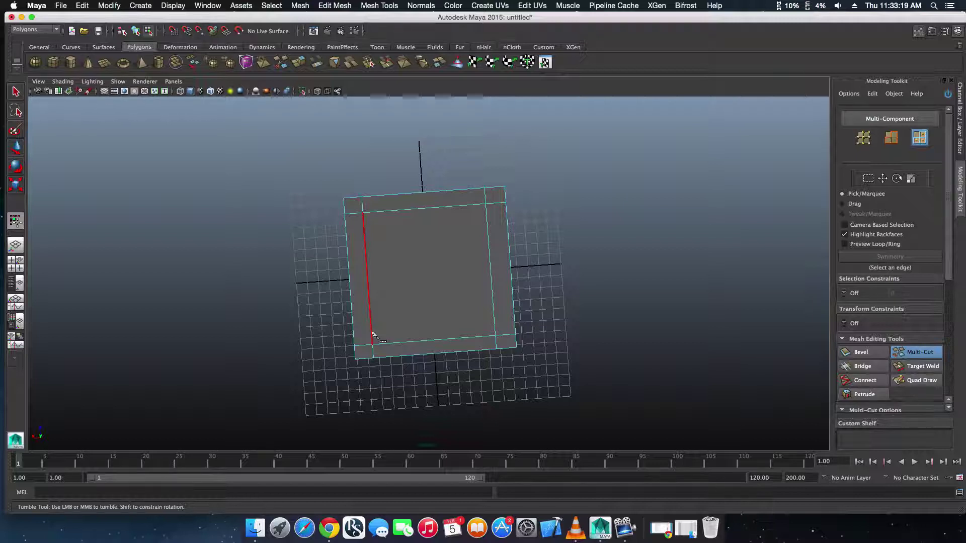
Make two parallel diagonal cuts on the opposite face, then undo the misplaced ones.
click(372, 332)
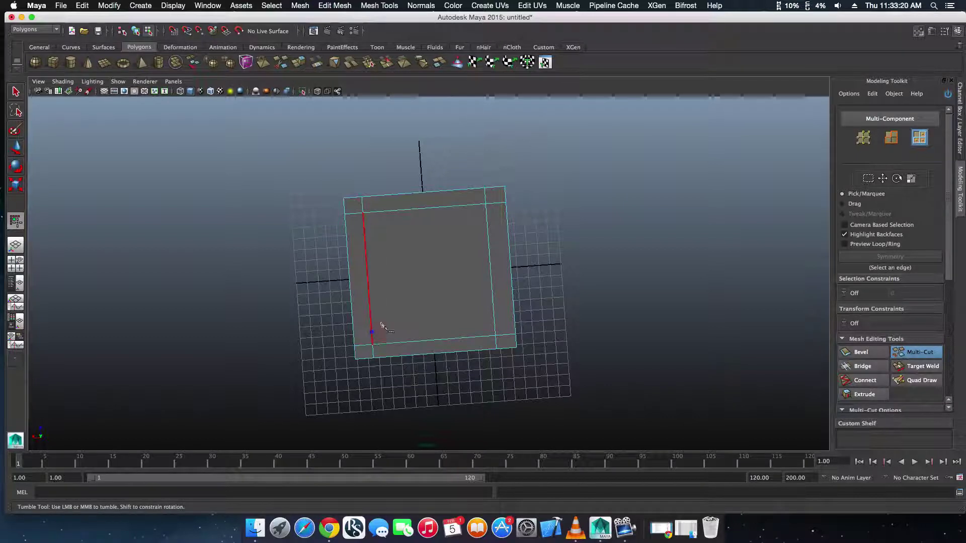
click(471, 206)
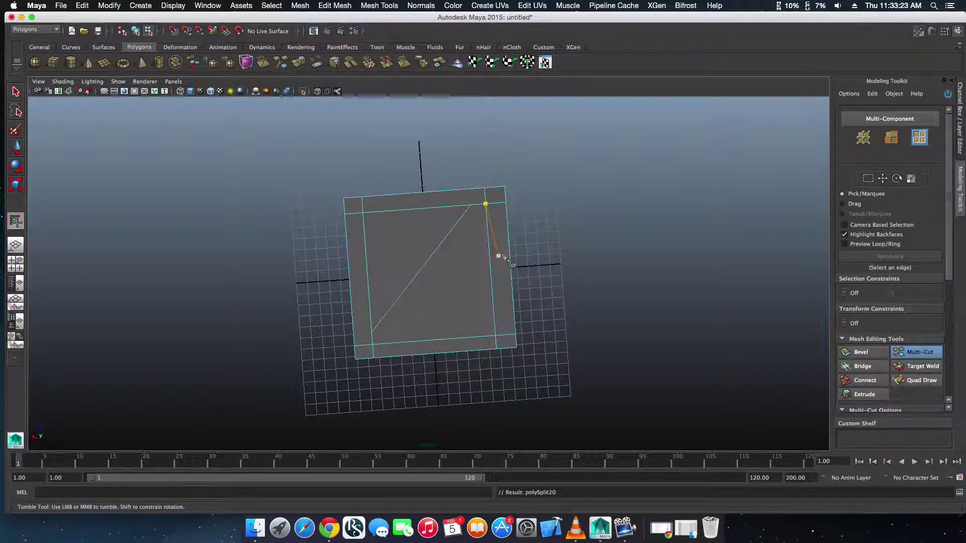
key(Return)
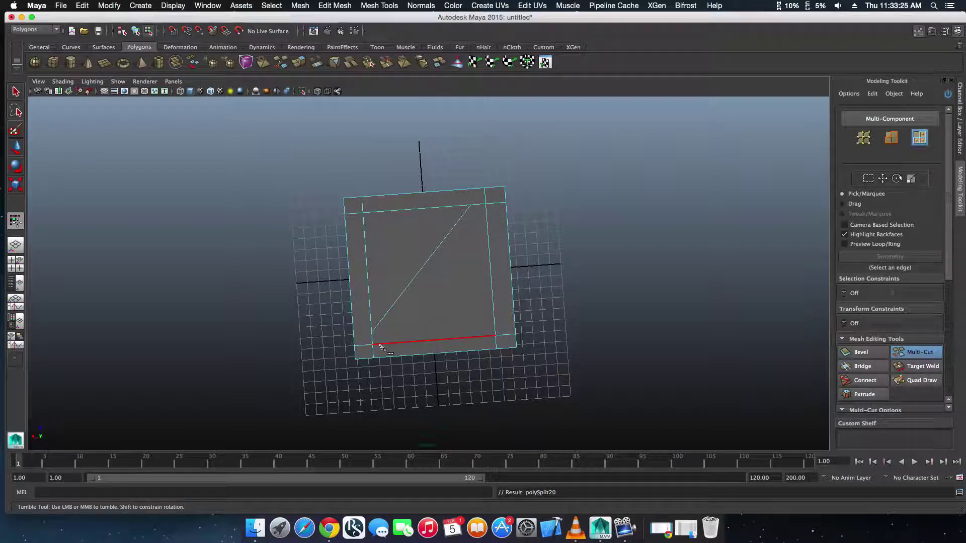
click(380, 345)
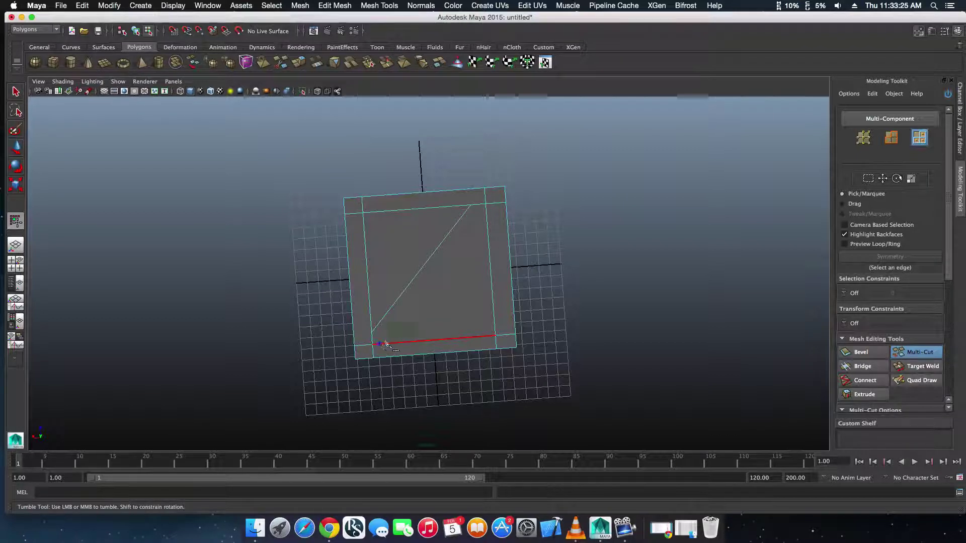
click(487, 212)
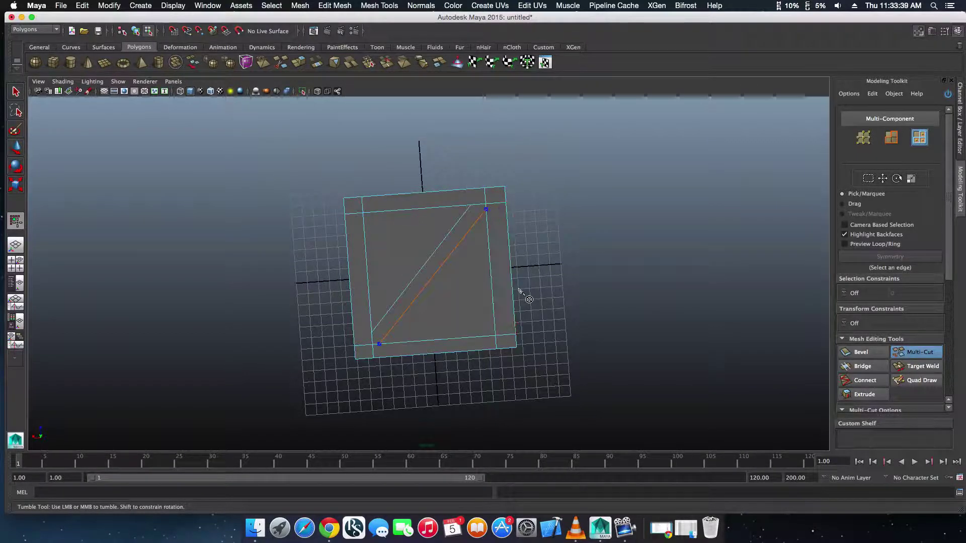
key(z)
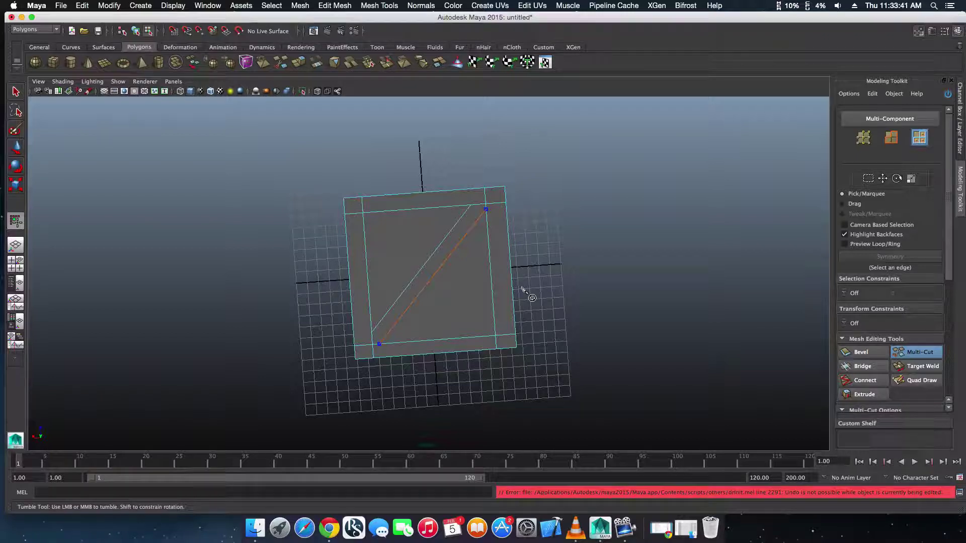
key(z)
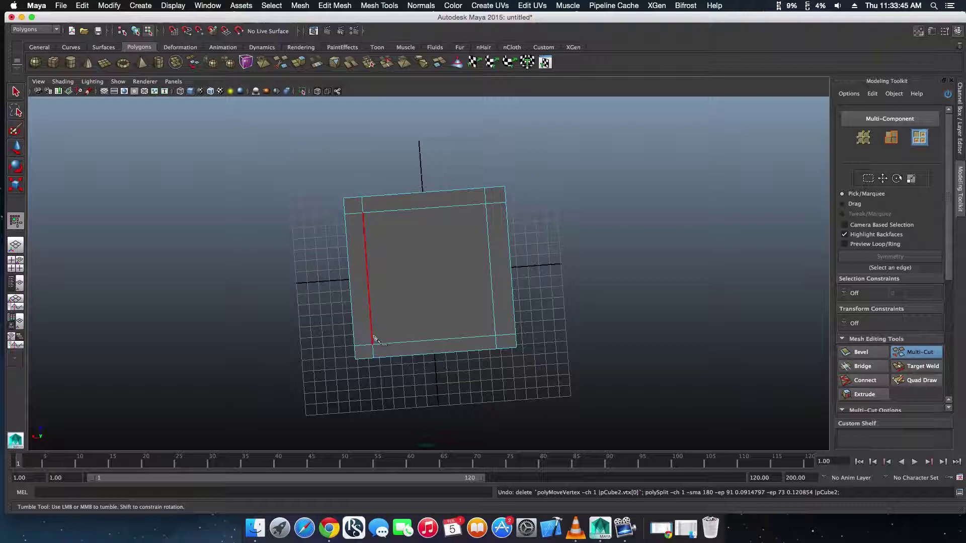
Recut the opposite face's brace with parallel diagonals from the left and bottom inner edges.
click(372, 336)
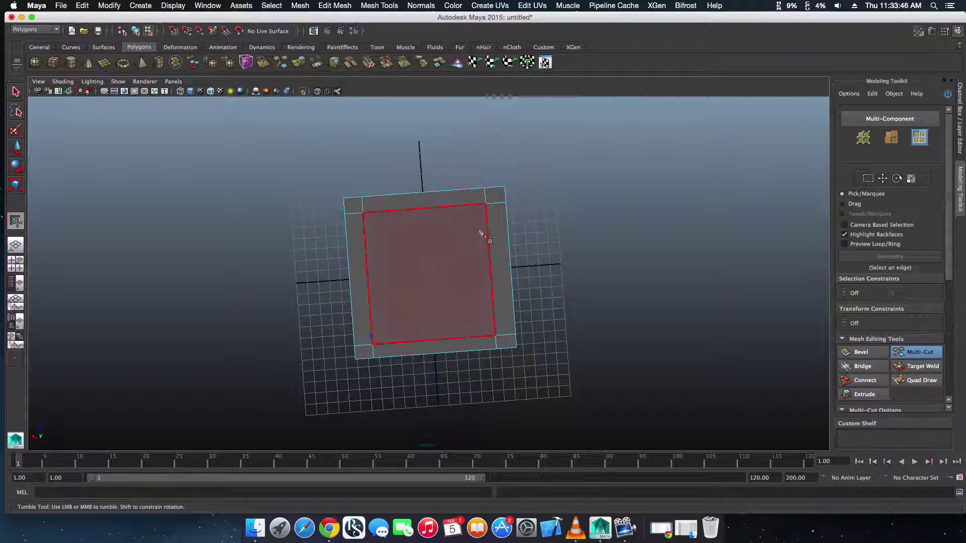
click(476, 206)
key(Return)
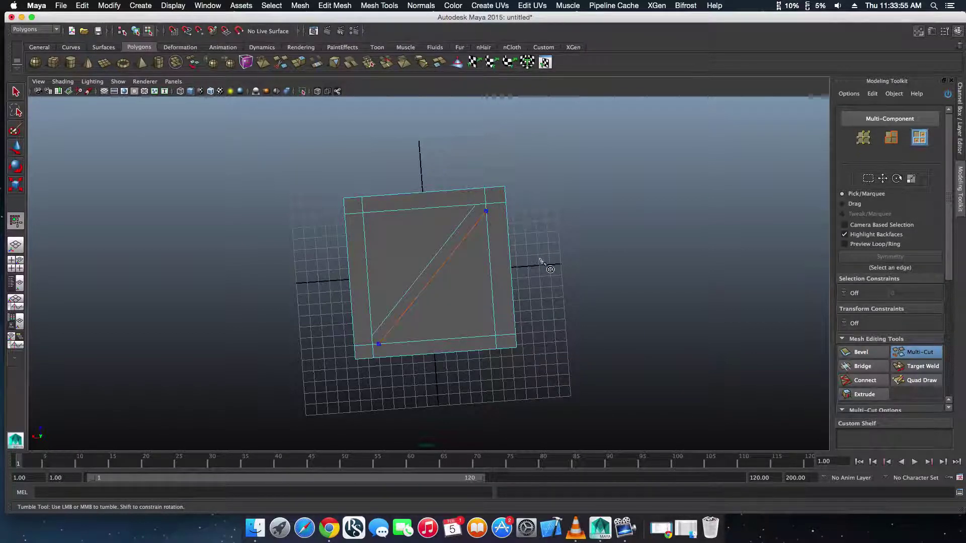
mouse_move(550, 266)
alt+mouse_down()
mouse_move(534, 243)
mouse_move(541, 206)
mouse_move(550, 254)
alt+mouse_up()
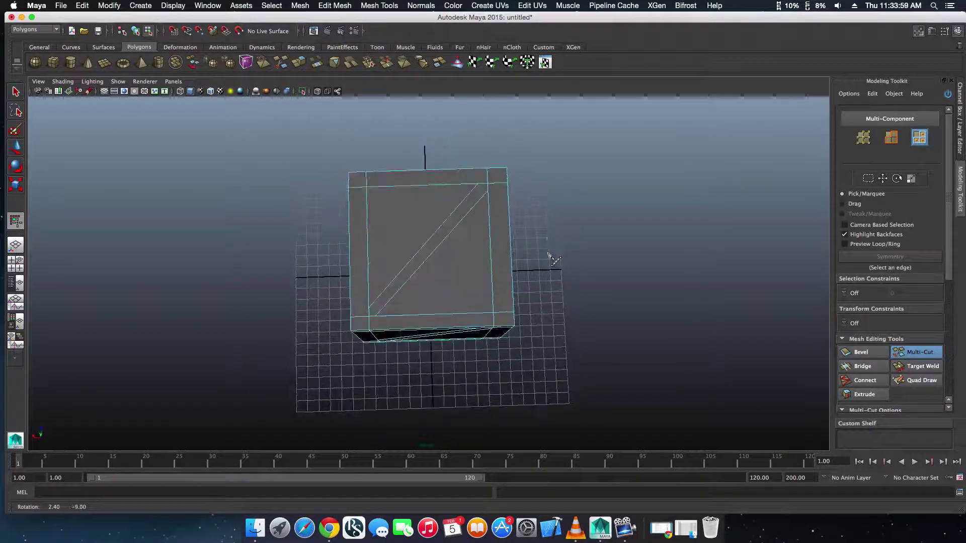
key(z)
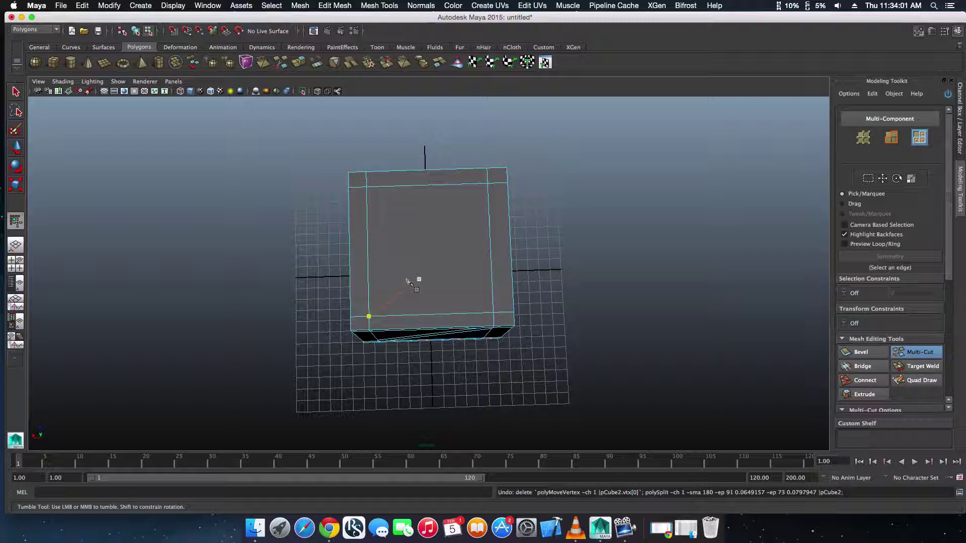
click(369, 300)
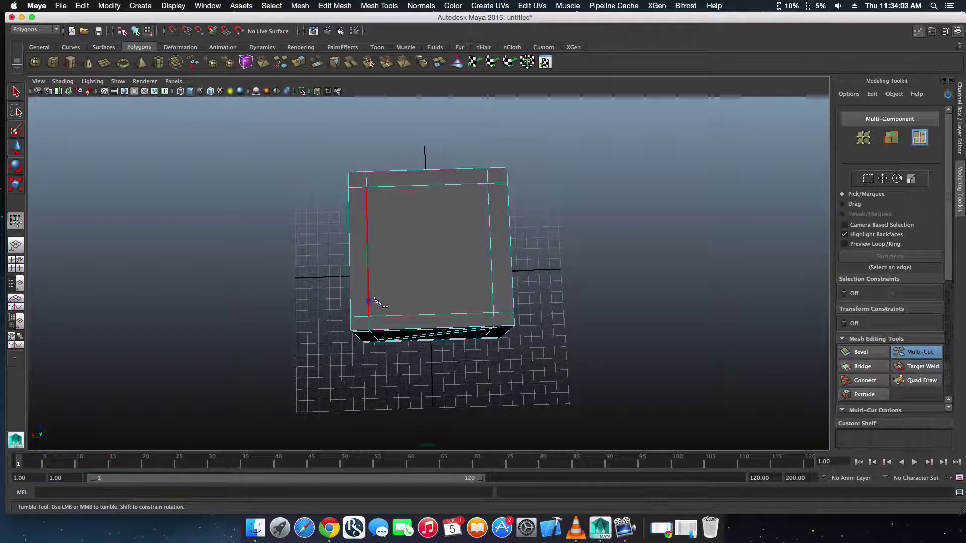
click(477, 184)
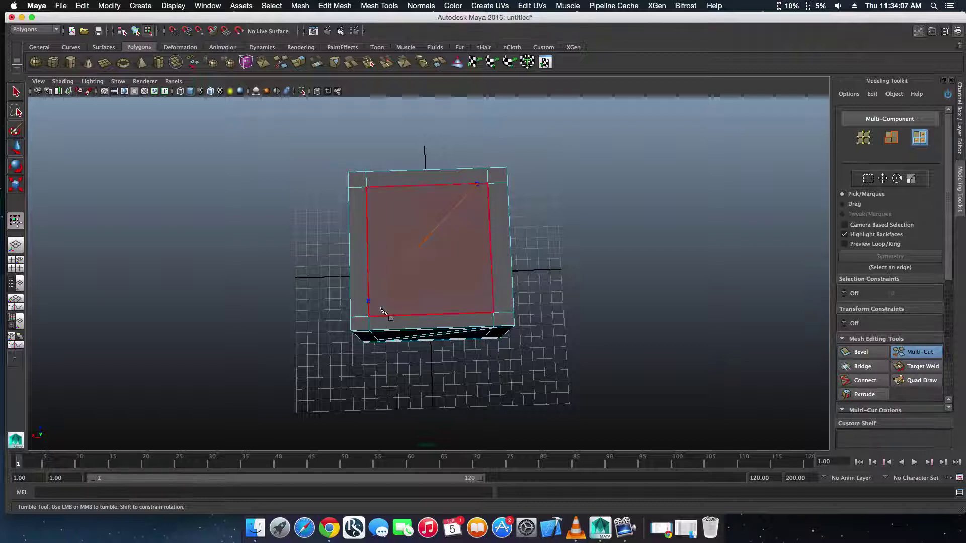
key(Return)
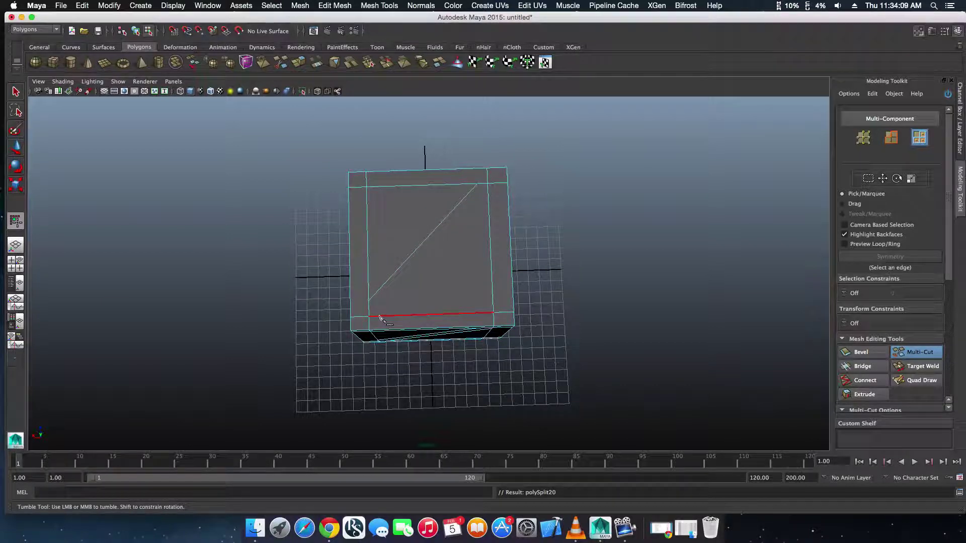
click(379, 316)
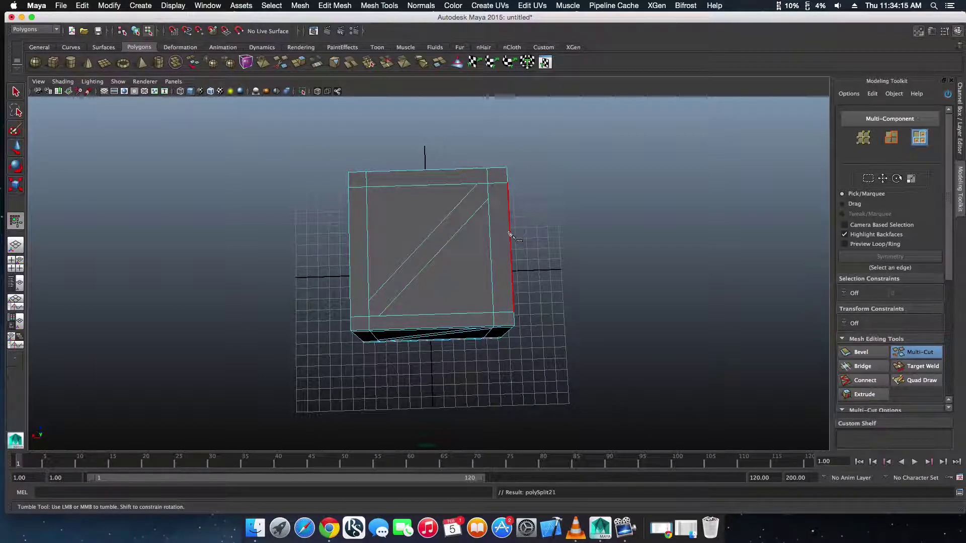
alt+drag(562, 239, 571, 186)
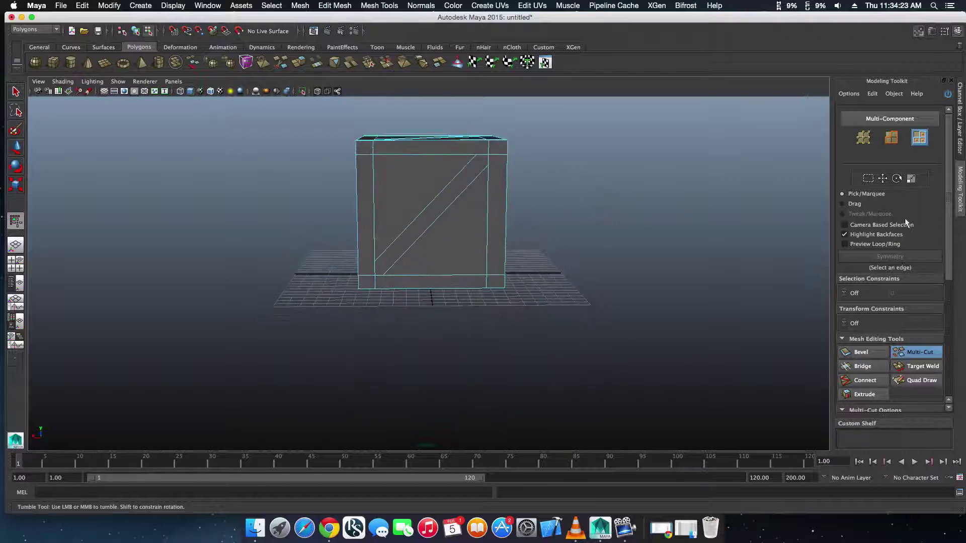
Select the front diagonal brace strip face and extrude it outward to Local Z 0.645.
click(882, 179)
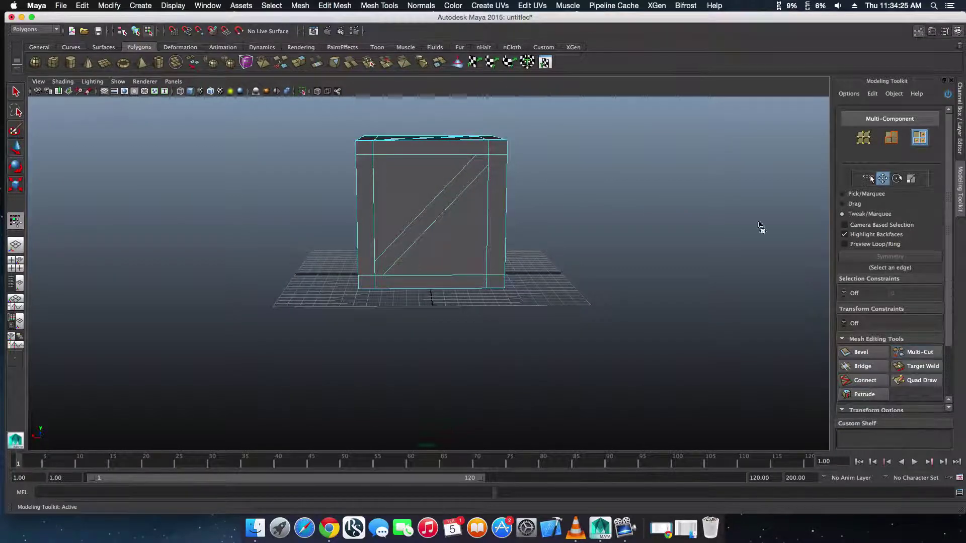
click(450, 202)
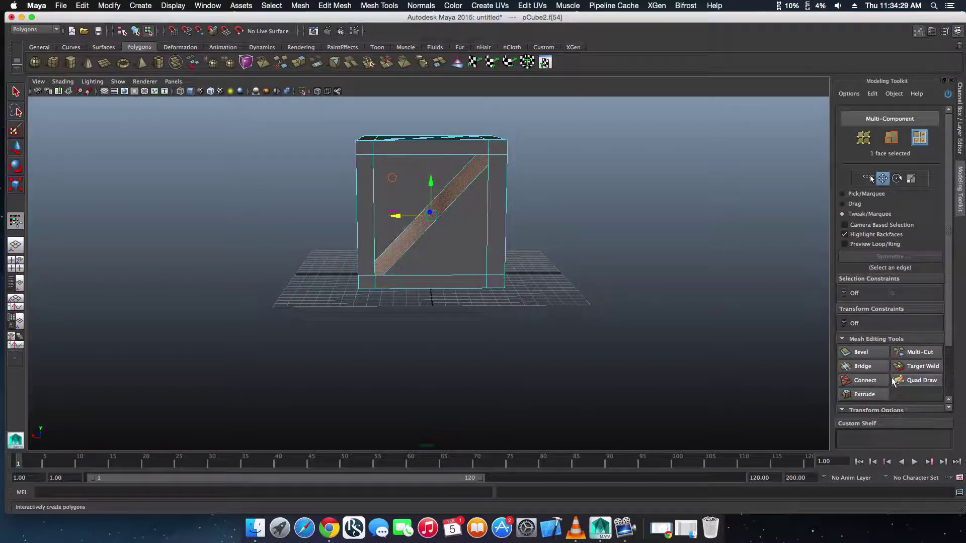
click(861, 395)
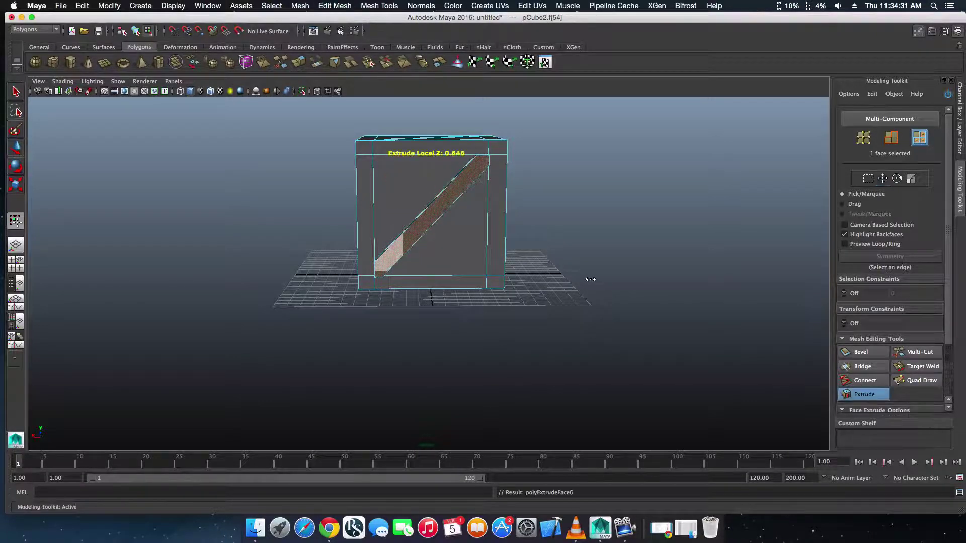
alt+drag(587, 276, 642, 289)
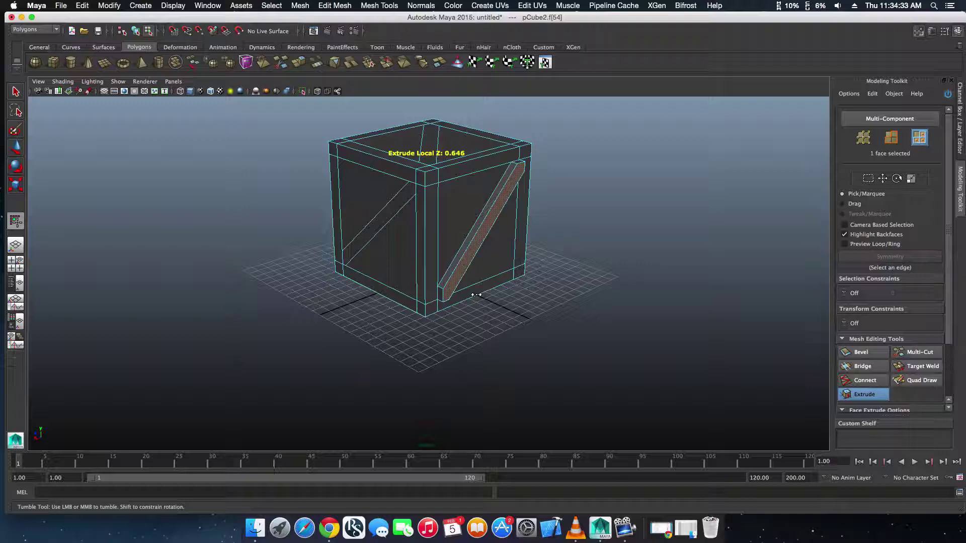
click(882, 180)
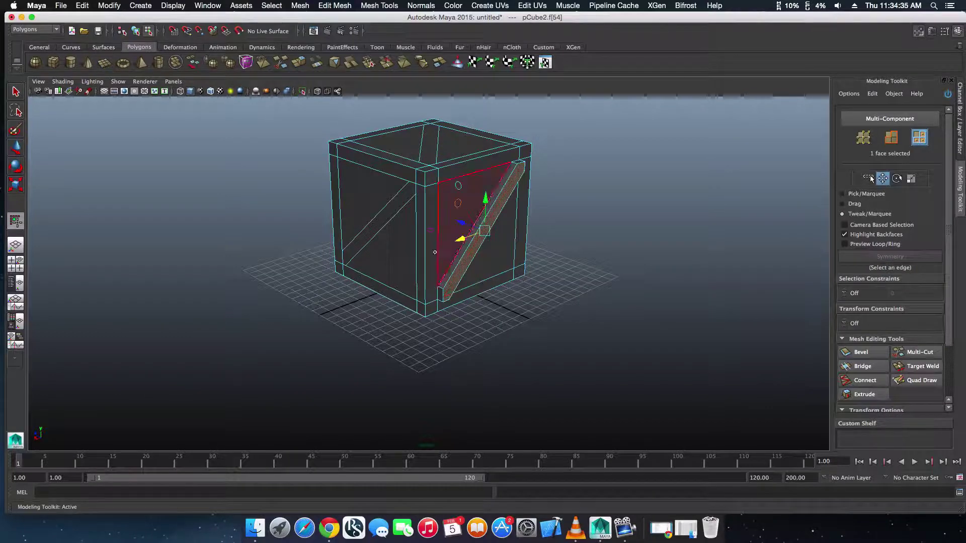
click(481, 278)
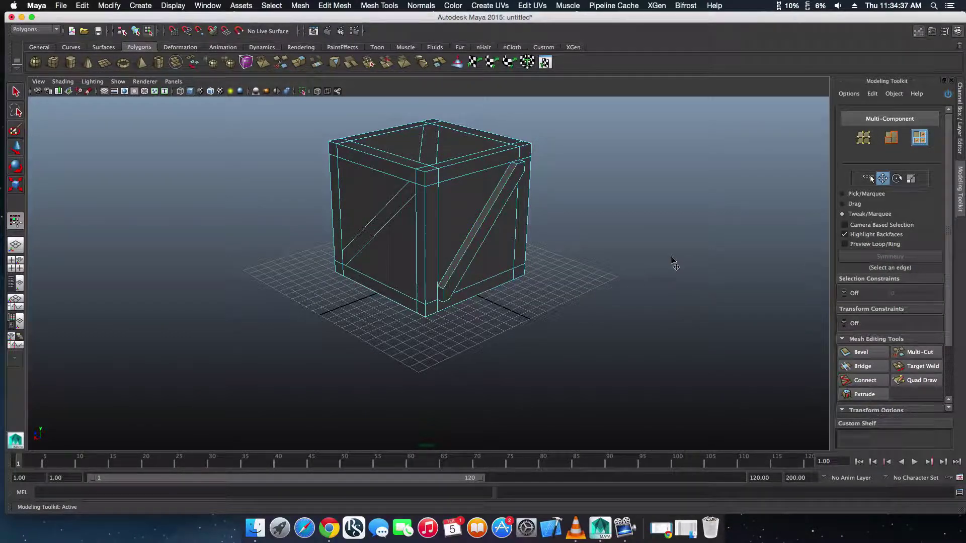
alt+drag(677, 239, 636, 228)
Select the front face's border strips and corner faces.
click(366, 193)
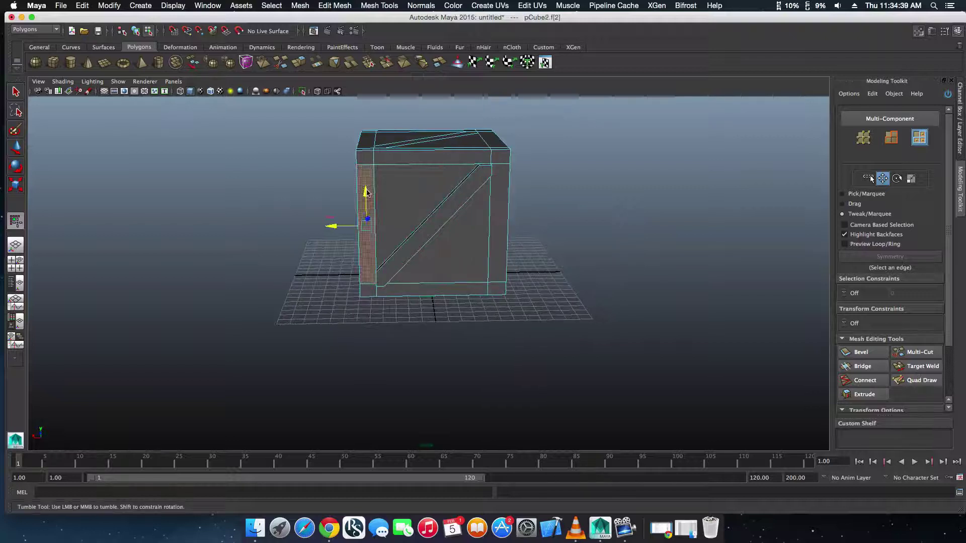
shift+click(364, 157)
shift+click(428, 157)
shift+click(501, 157)
shift+click(499, 221)
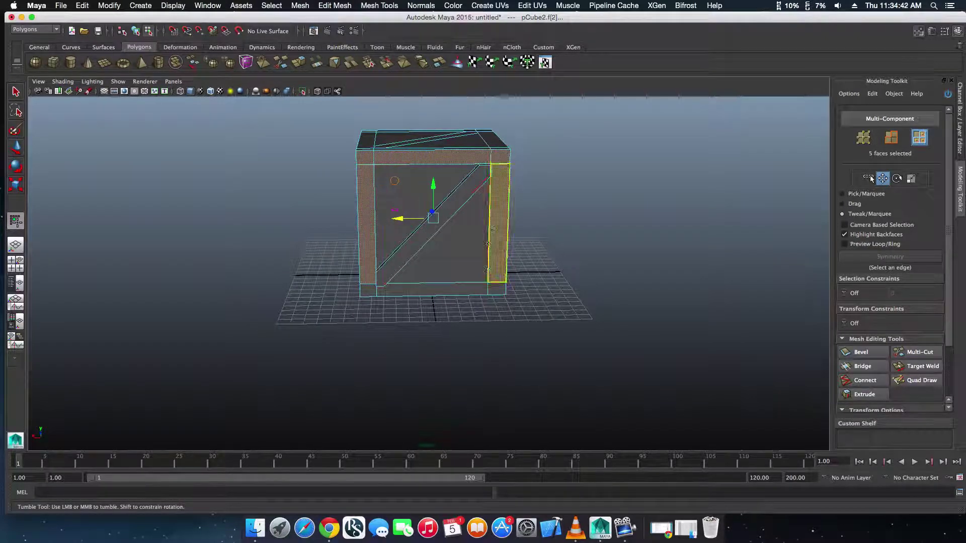
shift+click(432, 289)
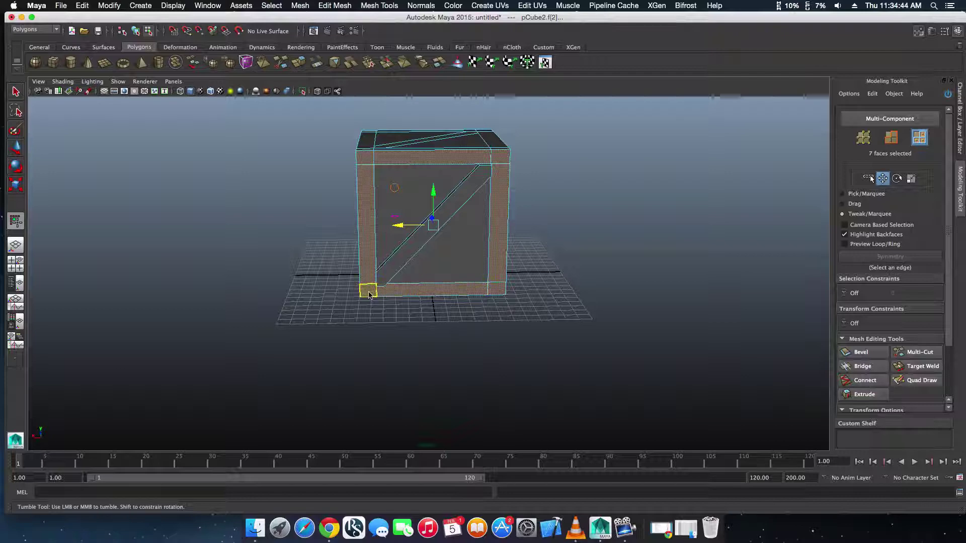
shift+click(368, 290)
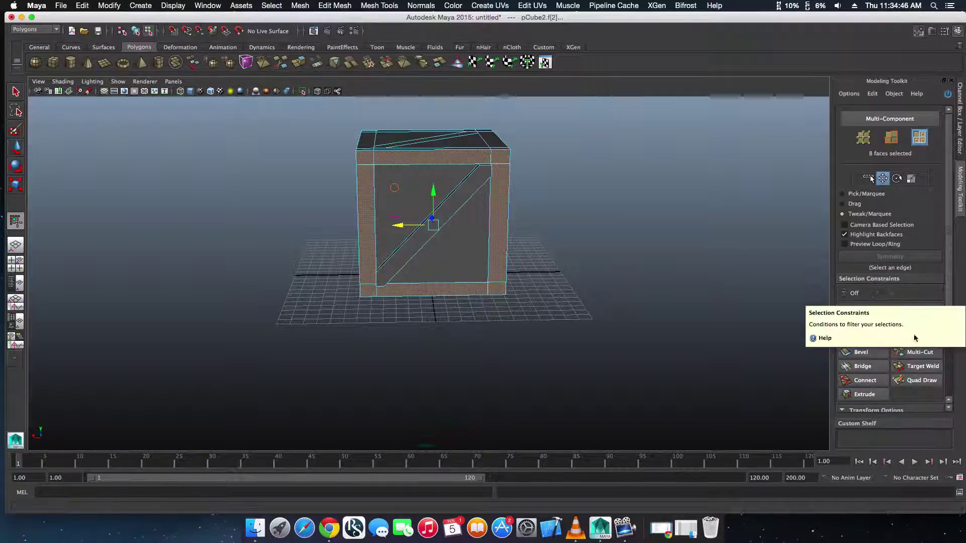
Extrude the selected frame faces outward to Local Z 0.282, undoing stray steps.
click(875, 395)
mouse_move(669, 305)
alt+mouse_down()
mouse_move(714, 312)
mouse_move(735, 302)
mouse_move(686, 280)
mouse_move(612, 282)
mouse_move(645, 301)
mouse_move(656, 296)
alt+mouse_up()
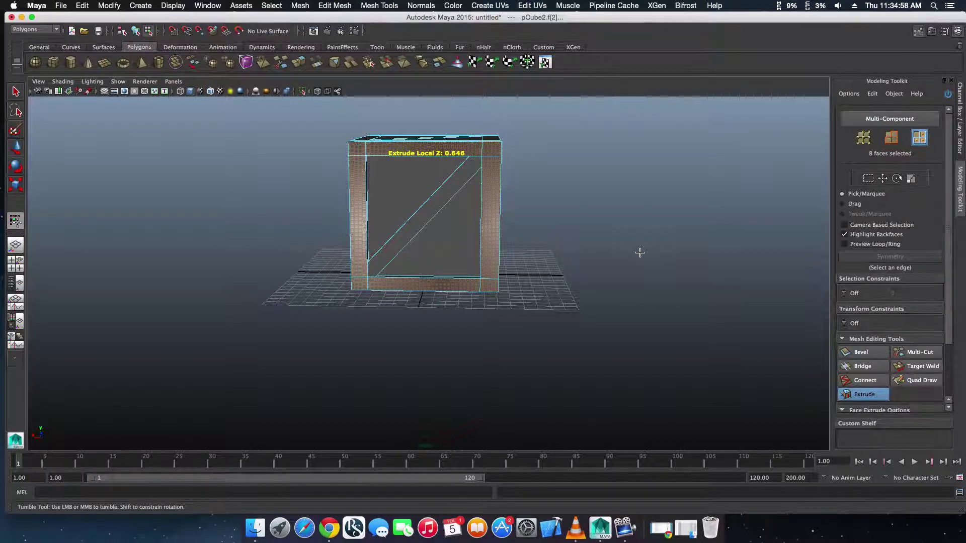
alt+drag(640, 252, 503, 231)
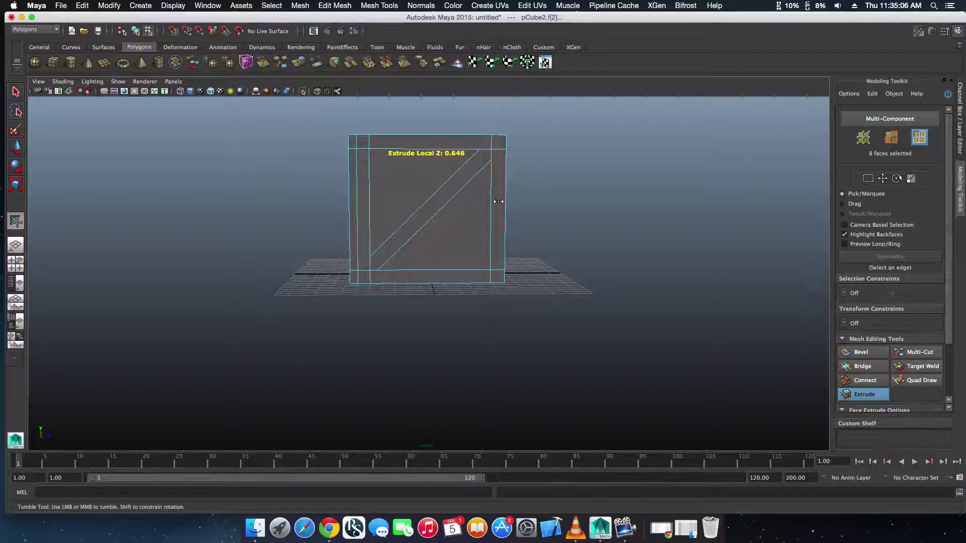
mouse_move(567, 201)
alt+mouse_down()
mouse_move(556, 201)
mouse_move(616, 209)
mouse_move(556, 207)
alt+mouse_up()
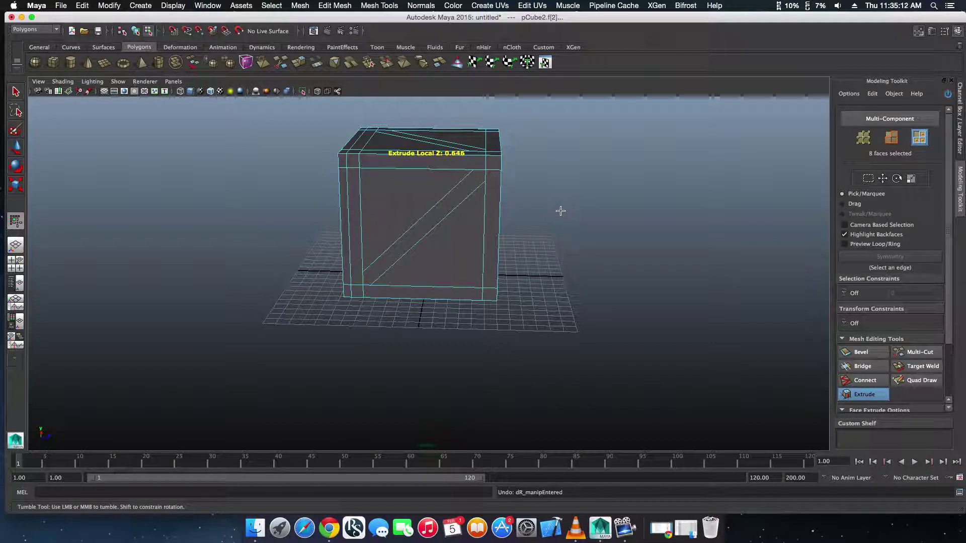
mouse_move(568, 231)
mouse_down()
mouse_move(636, 225)
mouse_move(559, 221)
mouse_up()
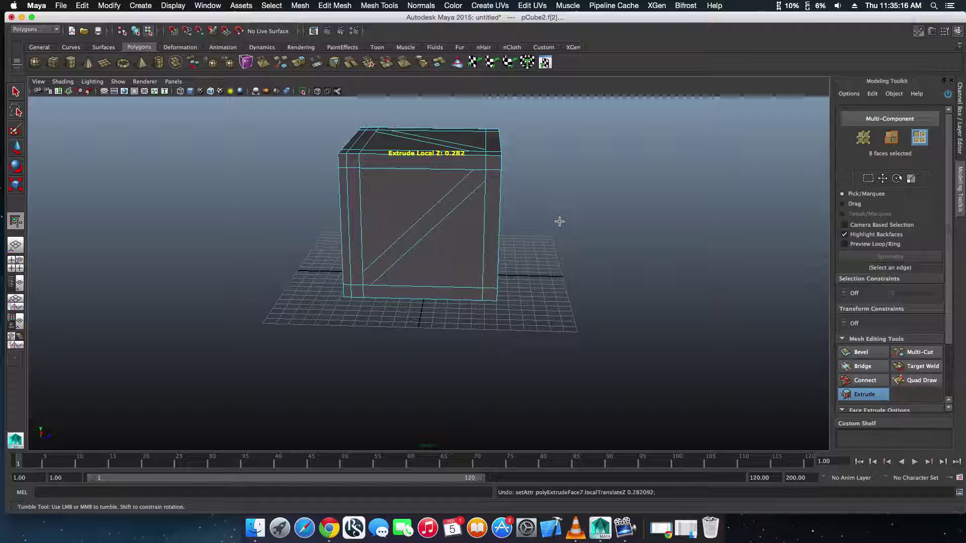
key(z)
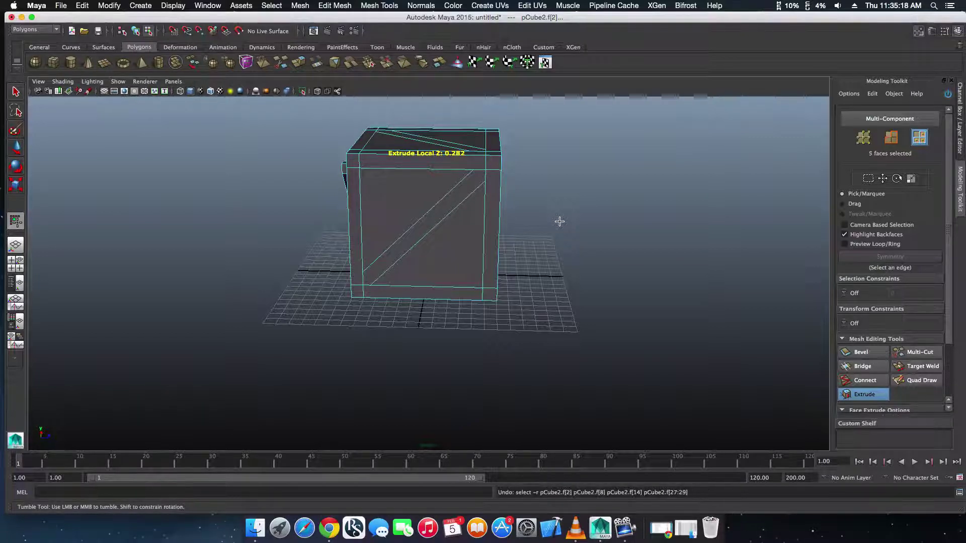
key(z)
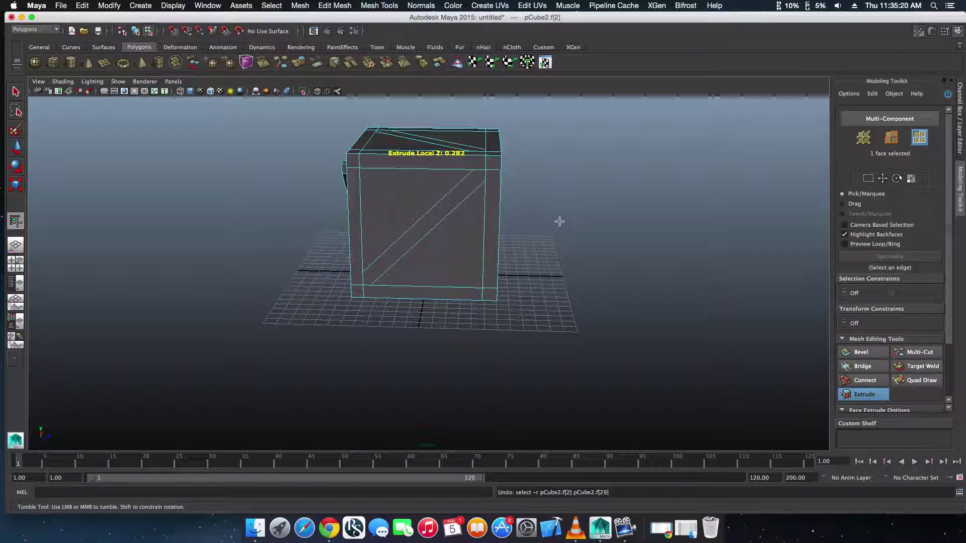
key(z)
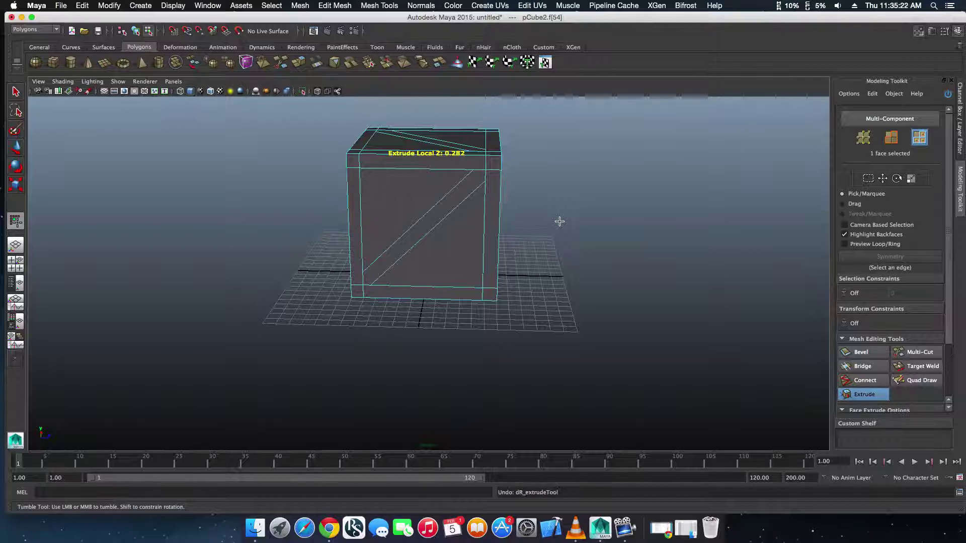
Select the two front triangular panels and extrude them inward to Local Z -1.22.
alt+drag(560, 221, 646, 213)
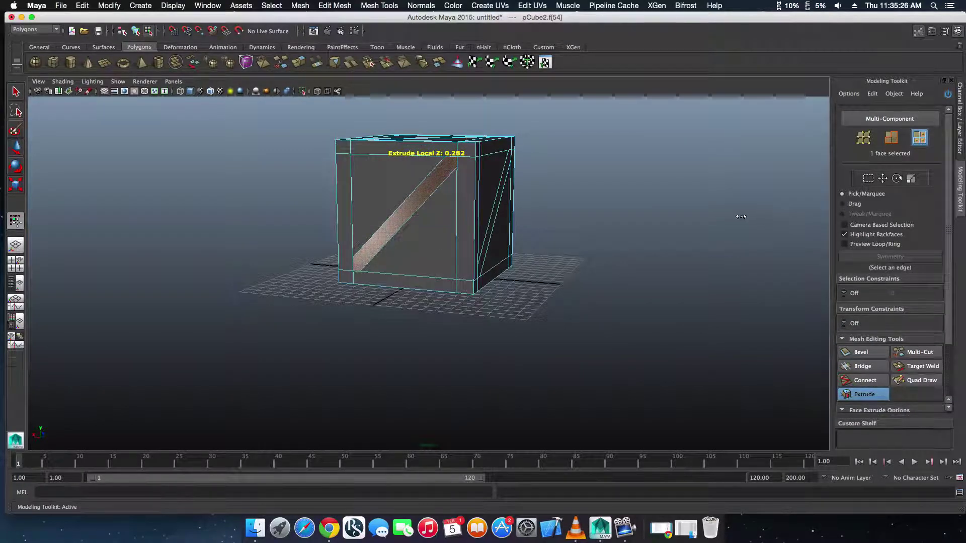
click(881, 179)
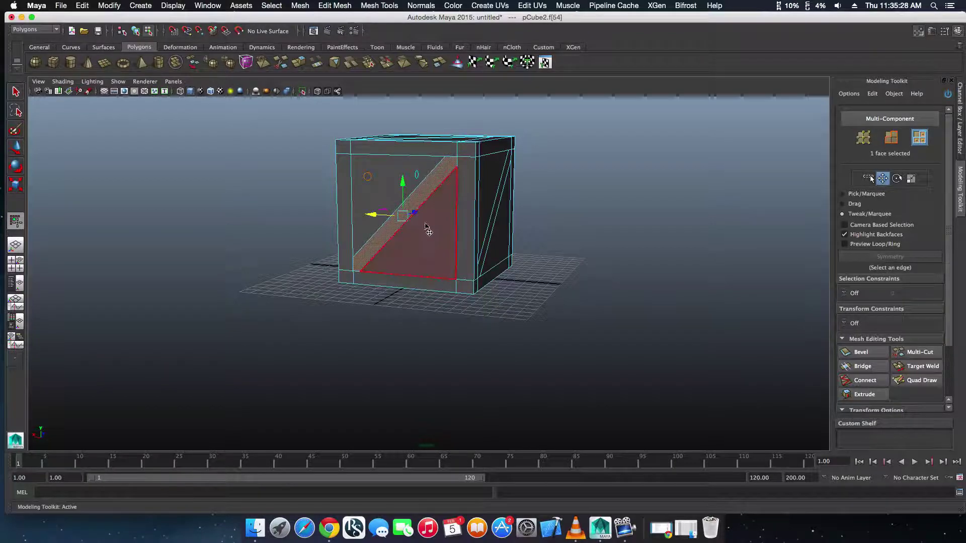
ctrl+click(394, 221)
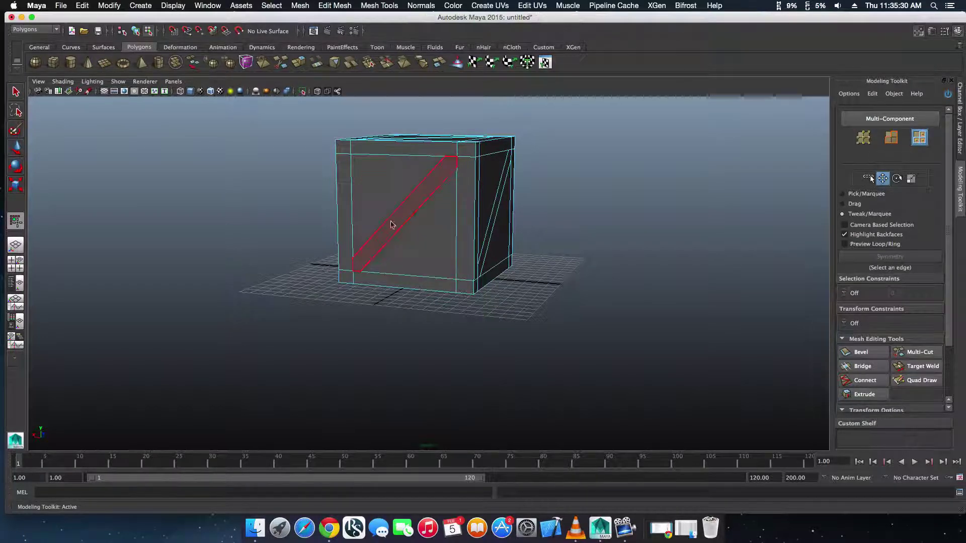
click(419, 239)
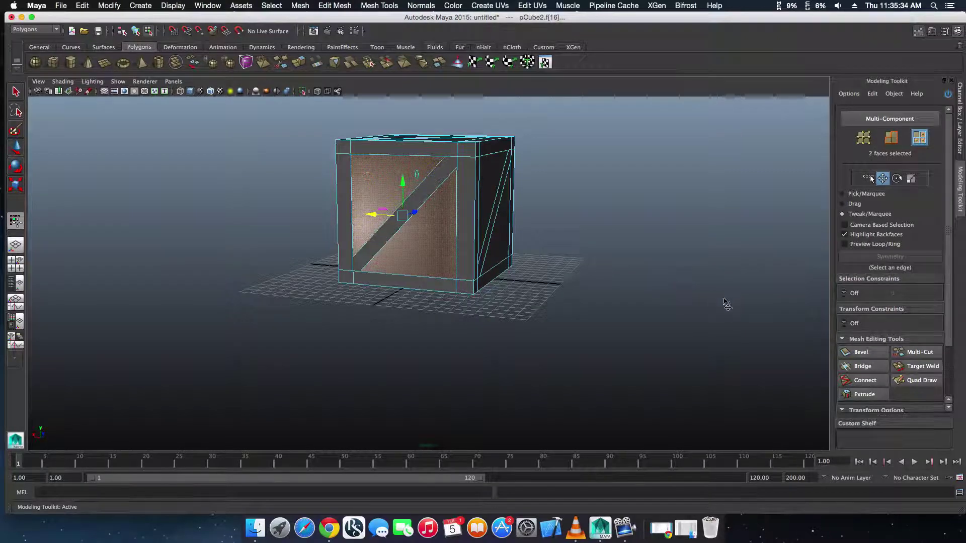
click(864, 395)
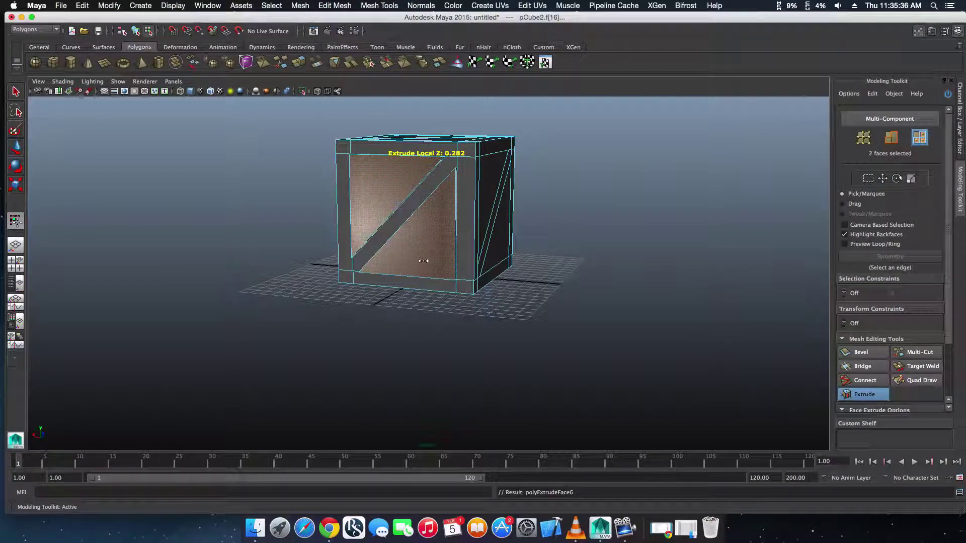
drag(422, 258, 401, 258)
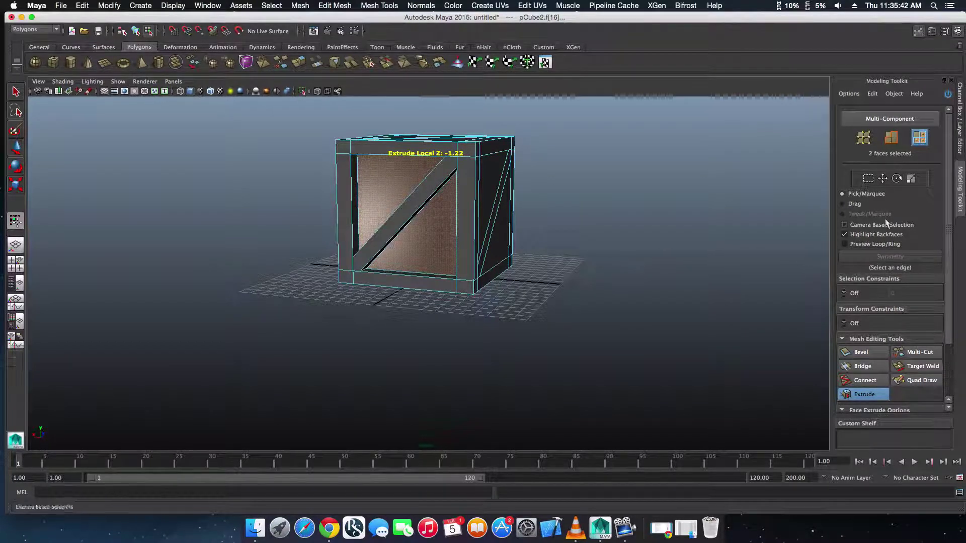
click(883, 179)
Extrude the next side face's triangular panels inward to -1.22 to match the front.
click(652, 246)
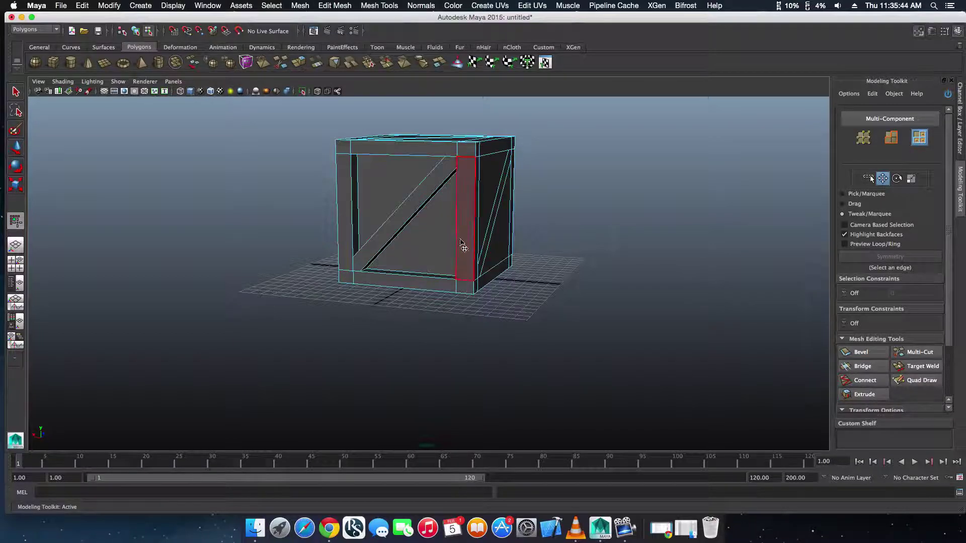
mouse_move(463, 255)
alt+mouse_down()
mouse_move(614, 258)
mouse_move(565, 263)
mouse_move(481, 249)
alt+mouse_up()
key(ctrl+z)
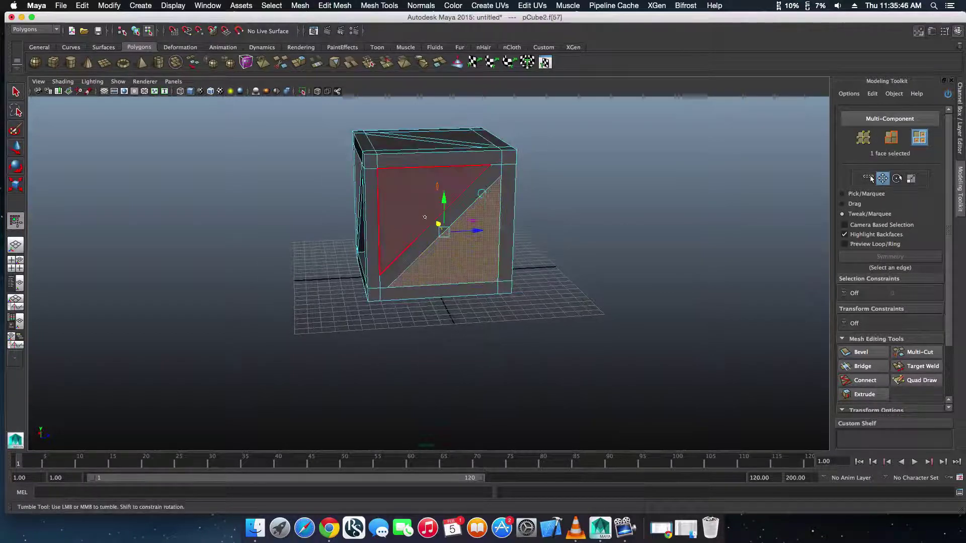
click(864, 394)
drag(669, 296, 573, 289)
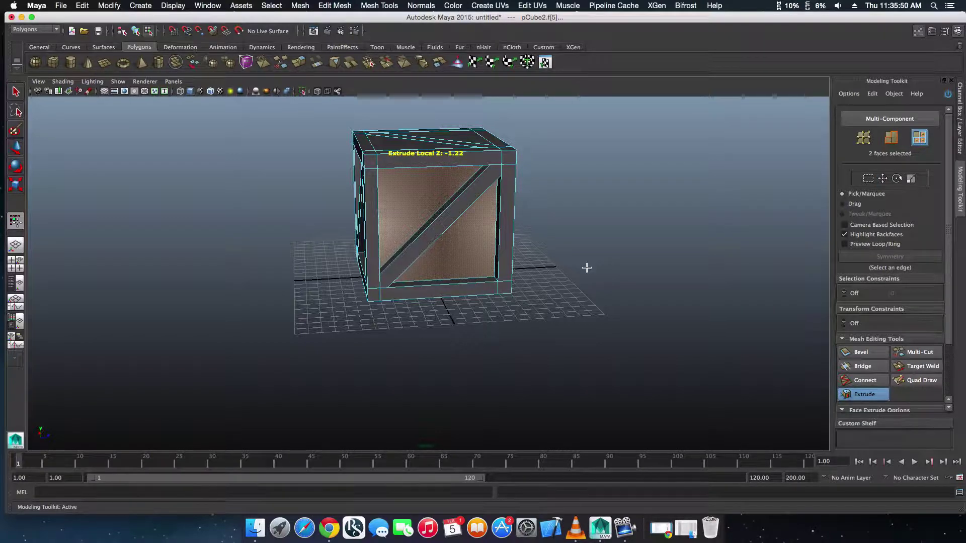
click(883, 178)
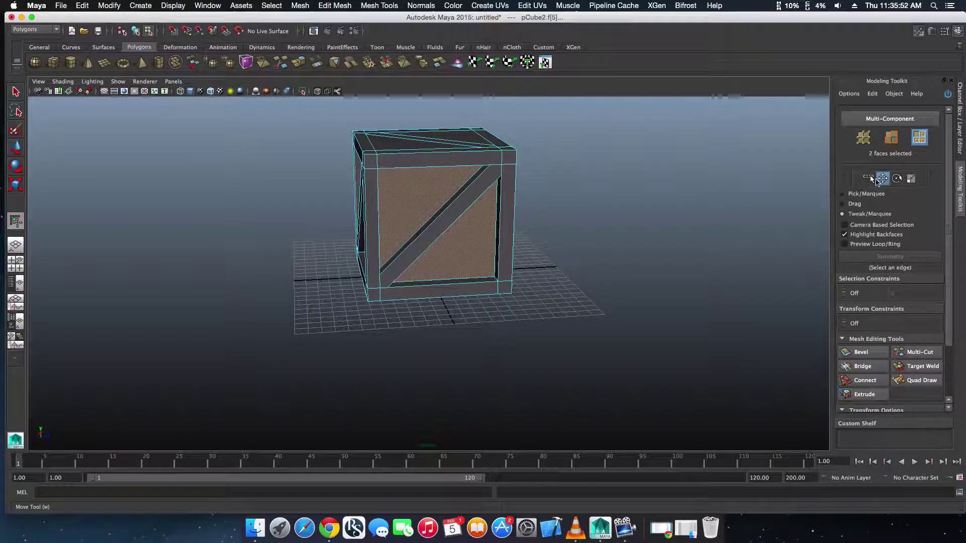
Select the two triangular panels on another side face and extrude them inward.
click(746, 204)
alt+drag(745, 204, 601, 221)
click(442, 276)
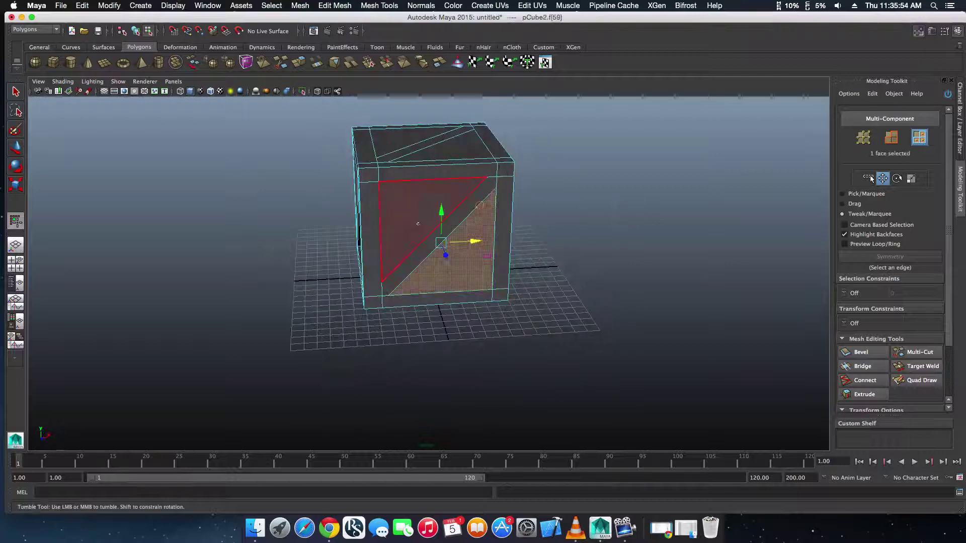
click(863, 393)
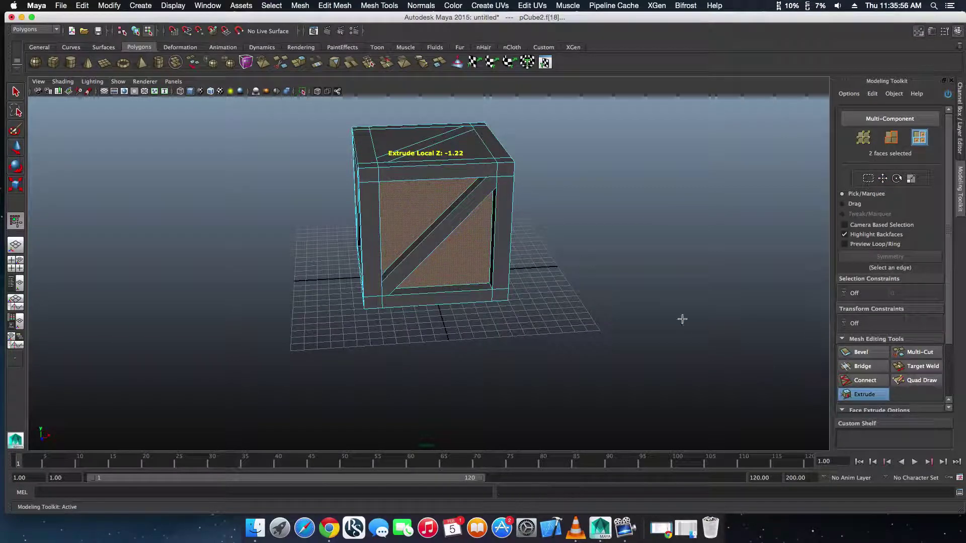
click(870, 175)
Select the lower-right and upper-left triangles on a further side and extrude them inward.
alt+drag(629, 201, 615, 330)
click(474, 269)
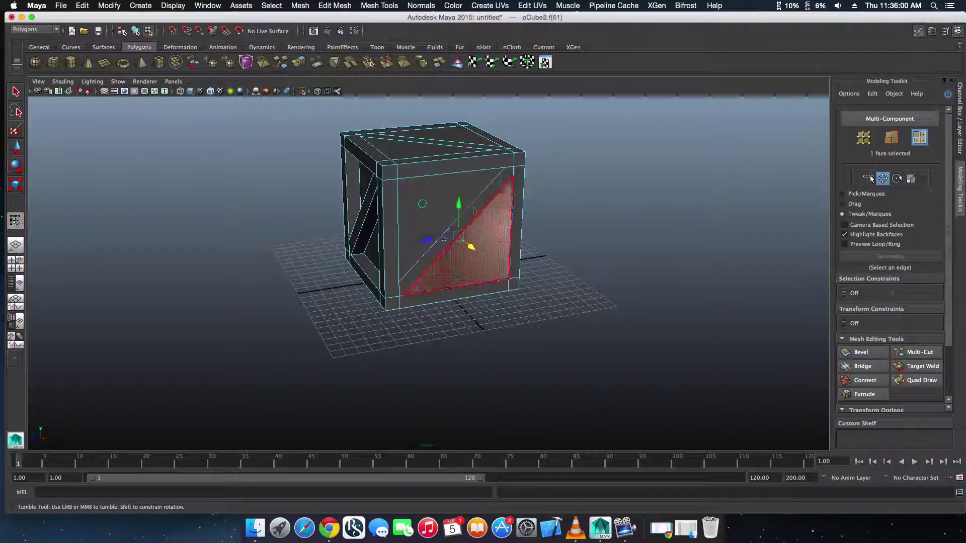
shift+click(432, 216)
key(ctrl+e)
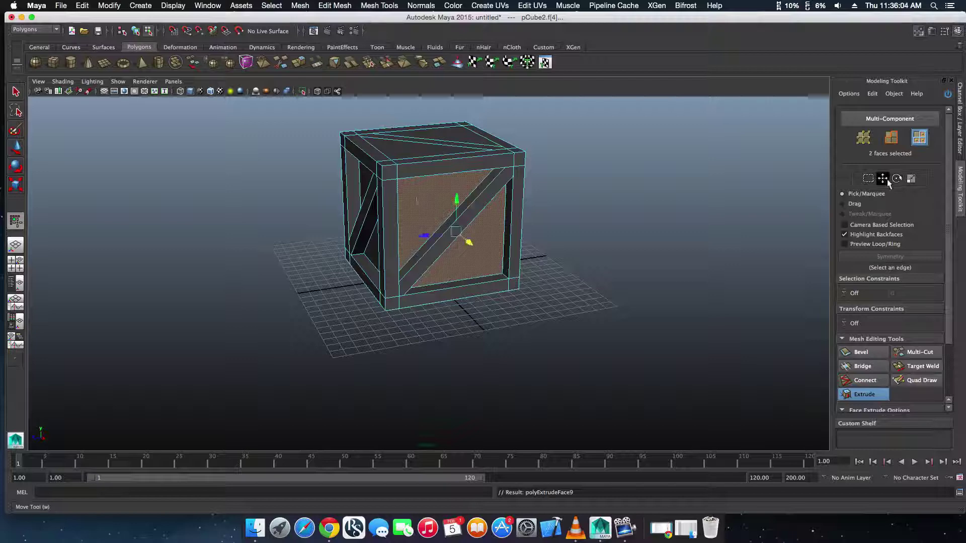
click(869, 178)
Orbit around the finished crate to inspect the braces and recessed panels.
click(744, 269)
alt+drag(624, 261, 737, 249)
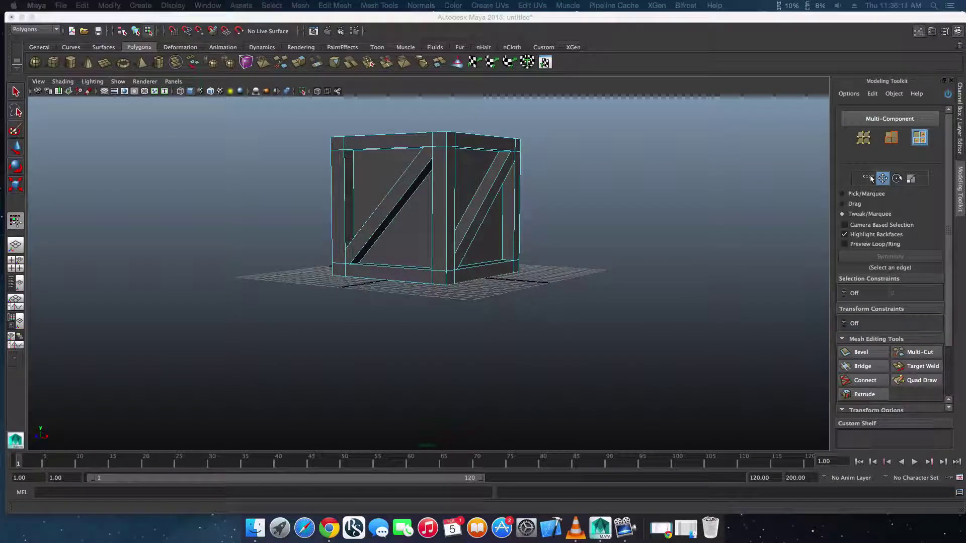
click(624, 243)
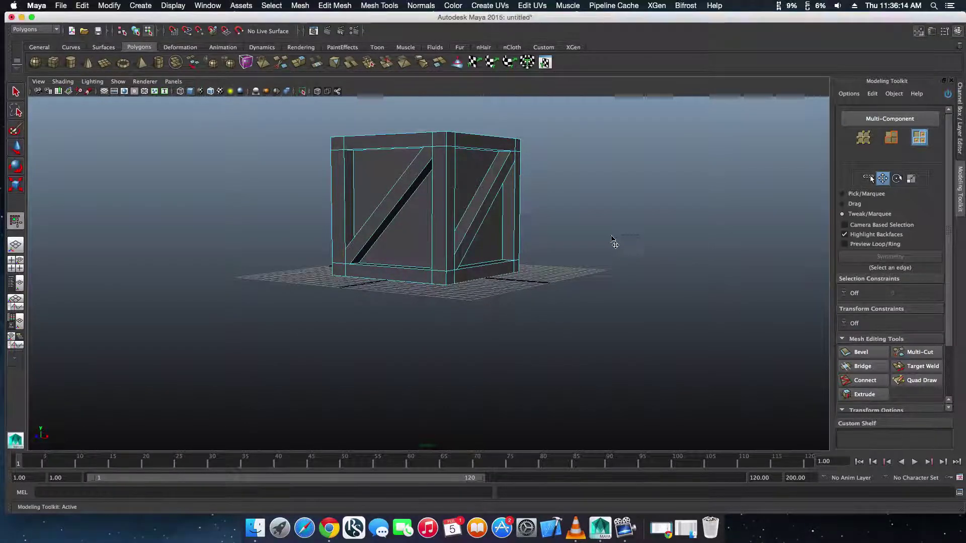
alt+drag(639, 250, 589, 271)
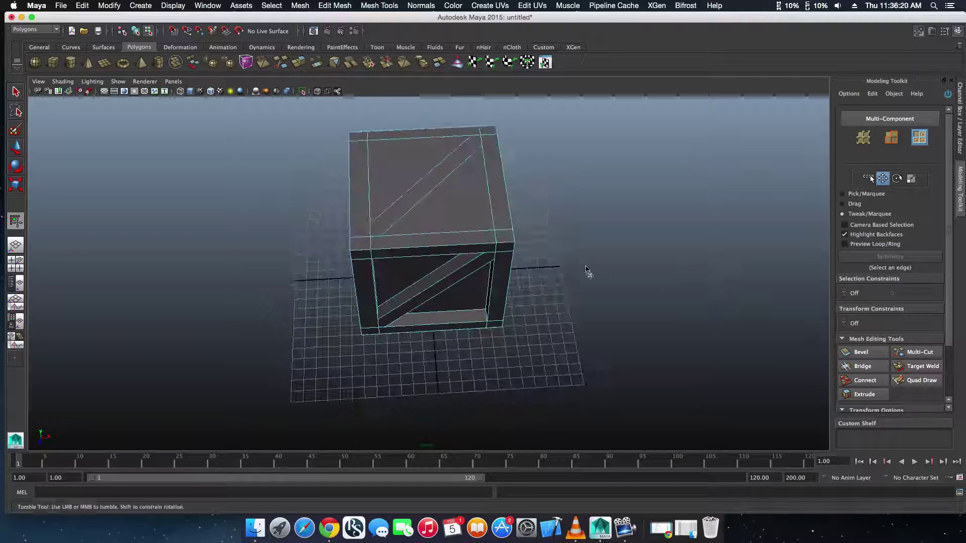
Extrude the two top triangular faces inward to Local Z -0.674, recessing them around a diagonal brace.
click(453, 197)
shift+click(387, 166)
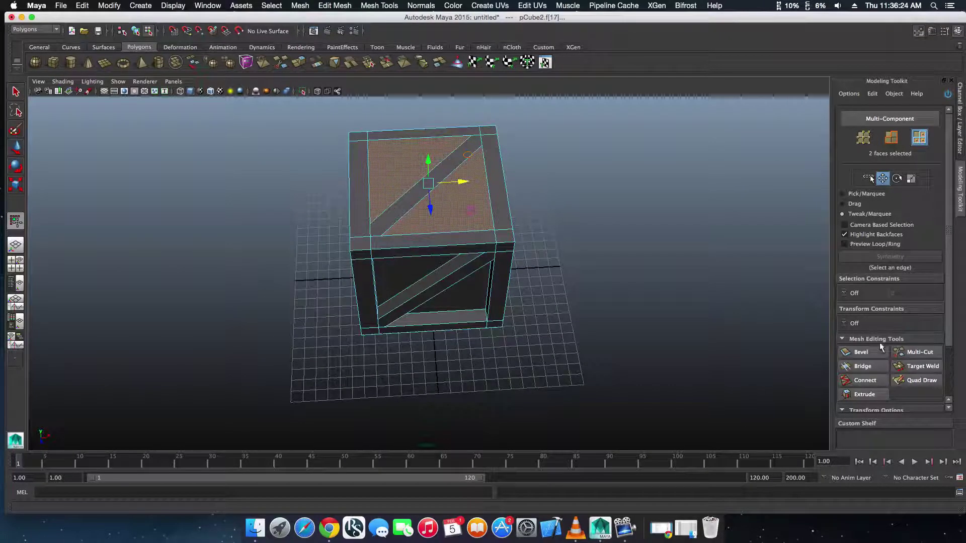
click(867, 394)
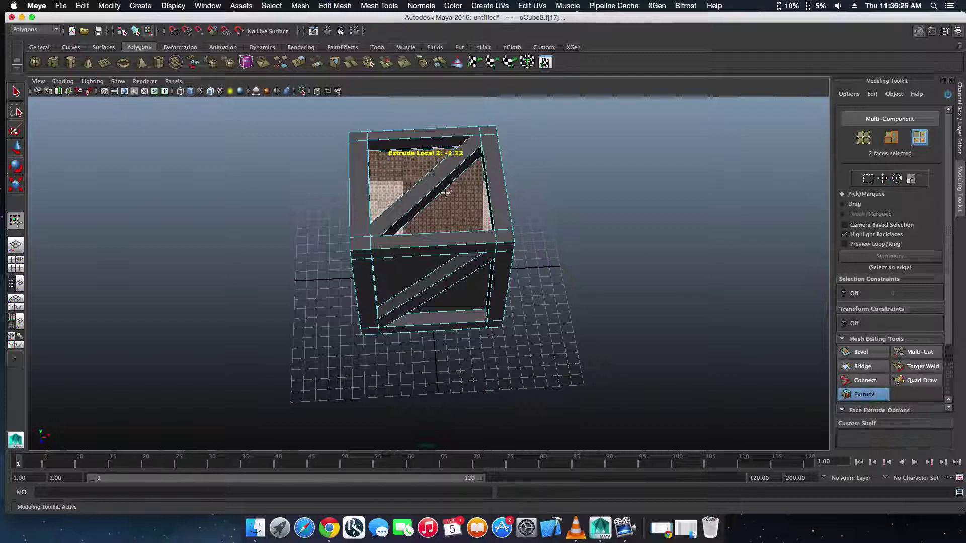
drag(445, 192, 451, 197)
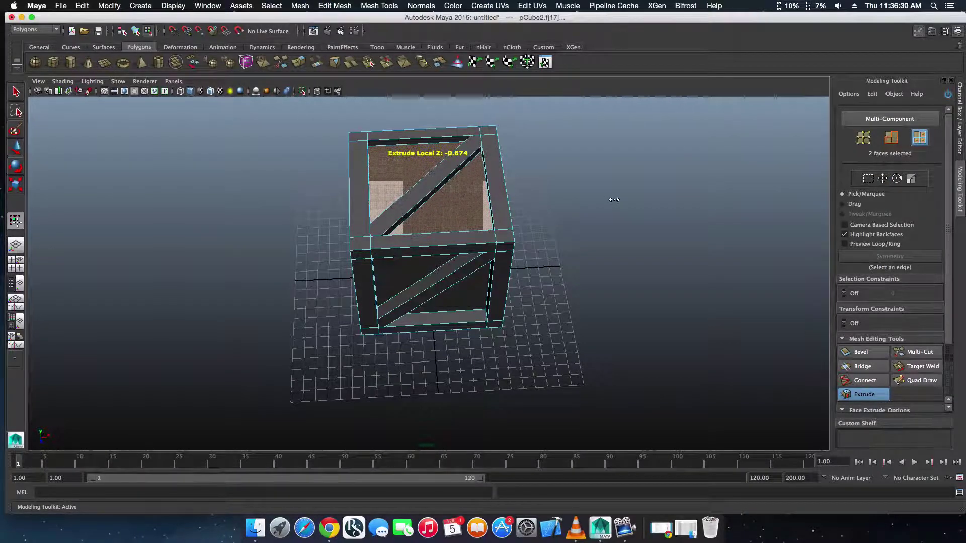
click(880, 181)
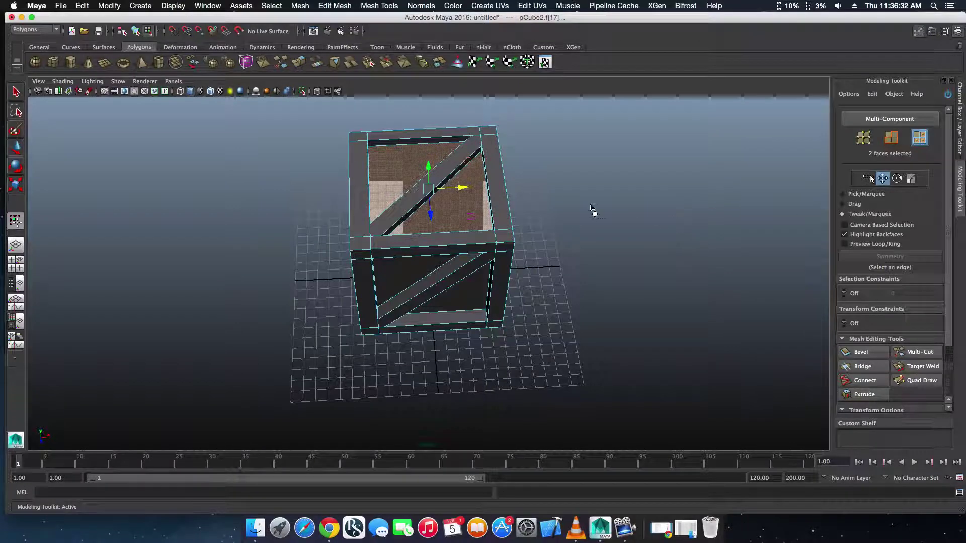
click(703, 210)
alt+drag(703, 210, 640, 160)
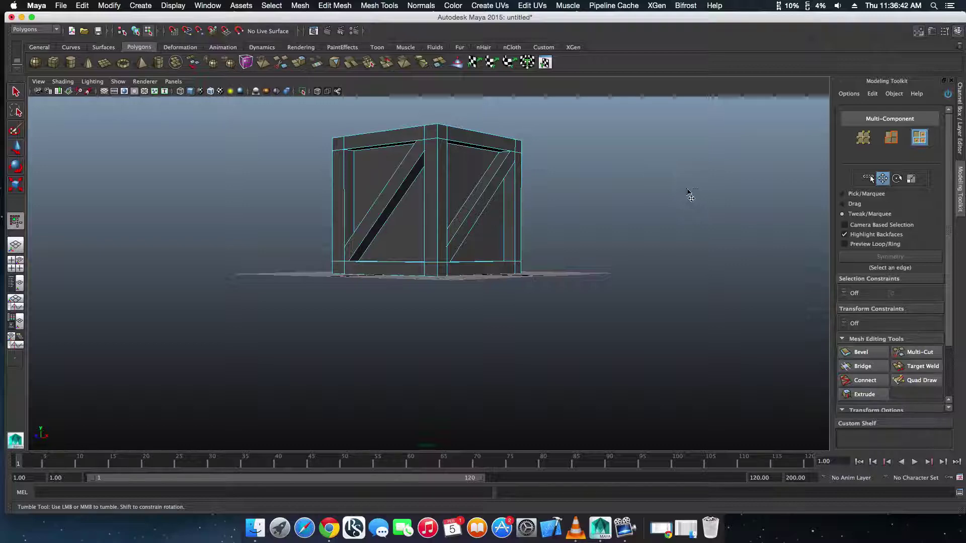
Orbit the view over the crate's top and back to its side.
alt+drag(676, 190, 696, 193)
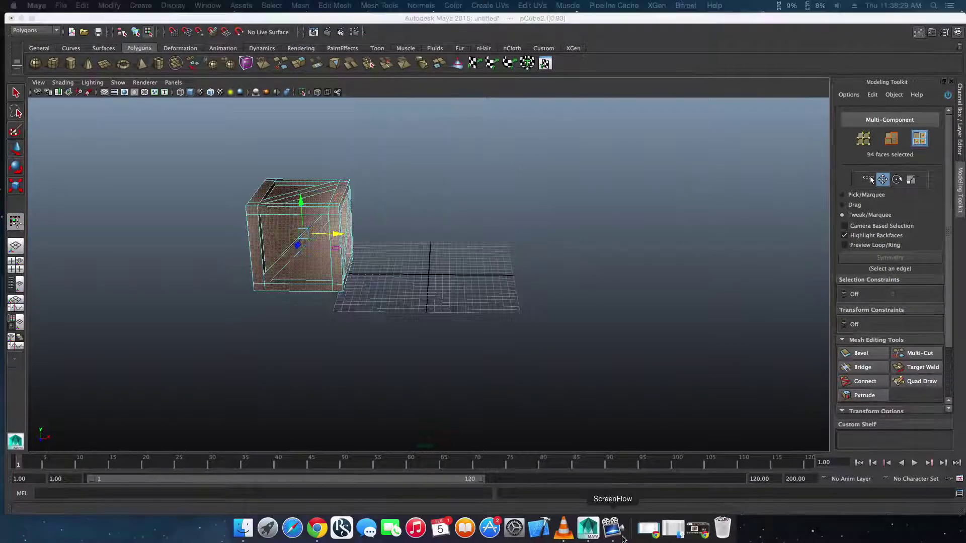